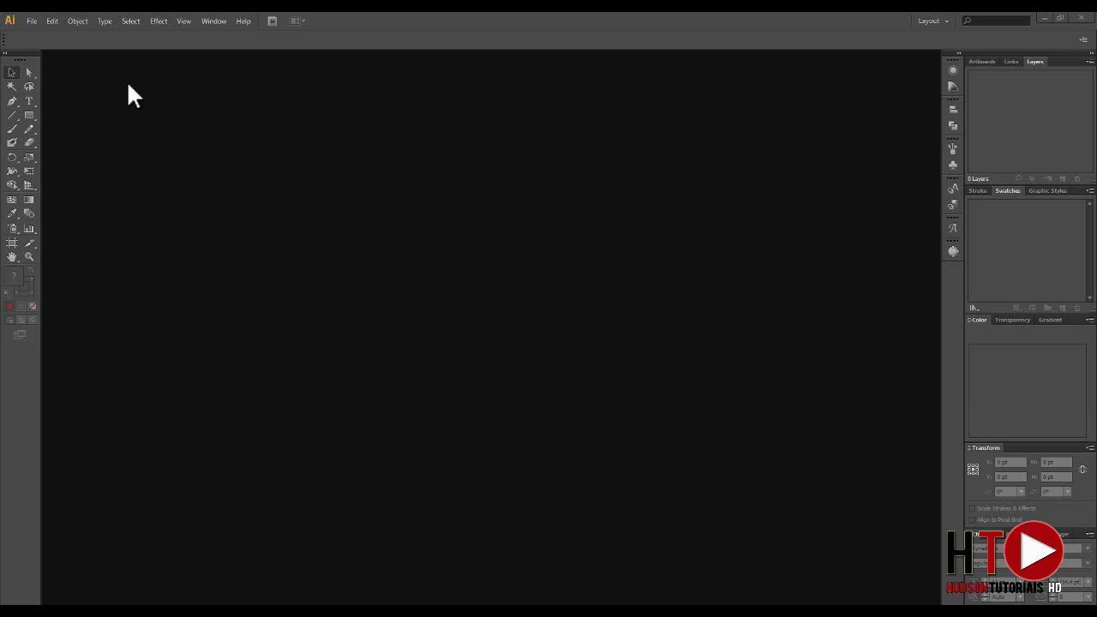
- Create a new 21 × 29.7 cm A4 CMYK document, Untitled-2, in centimetres
click(31, 21)
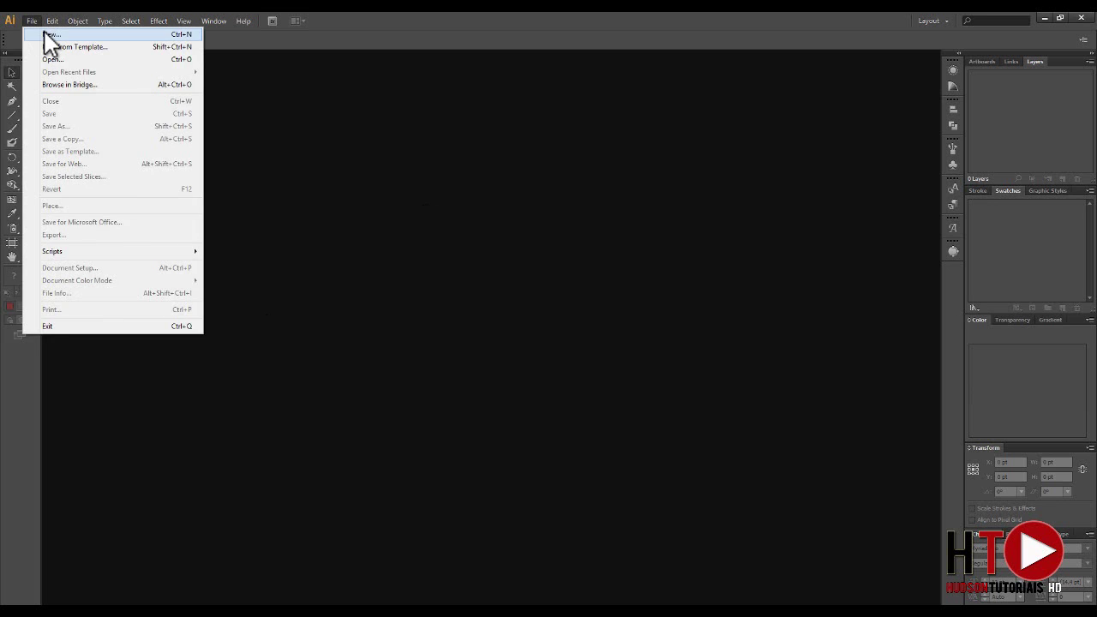
click(49, 35)
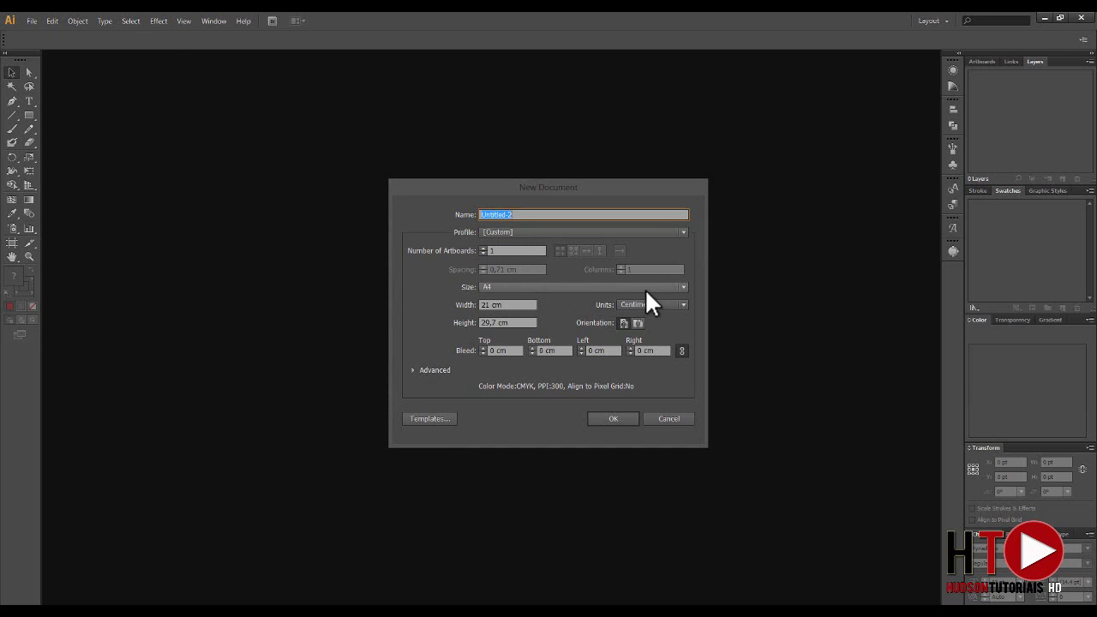
click(614, 419)
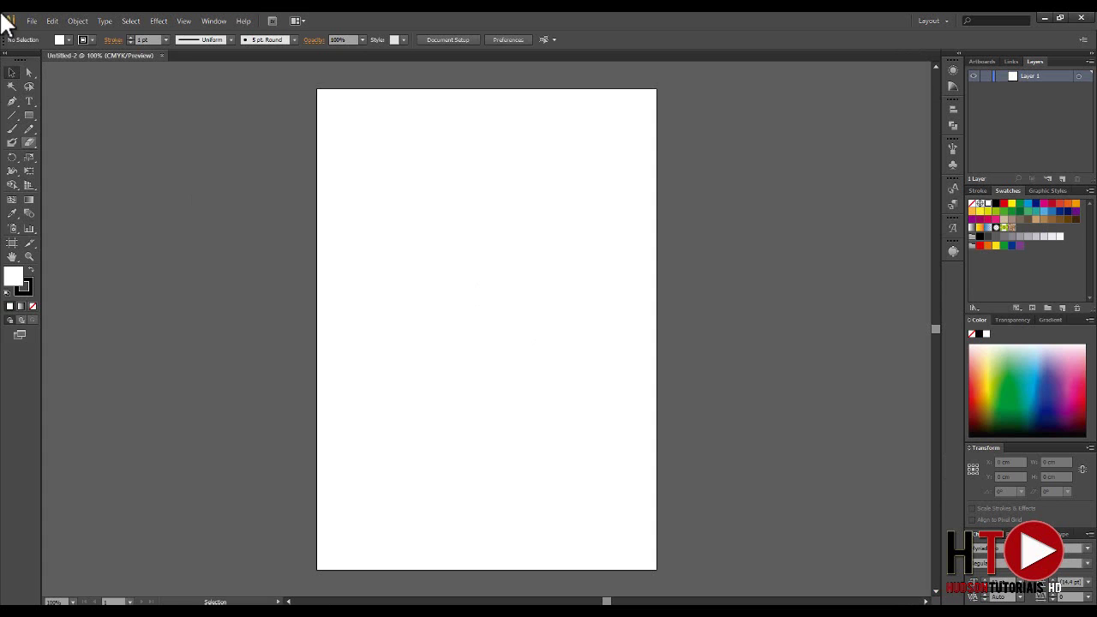
click(31, 21)
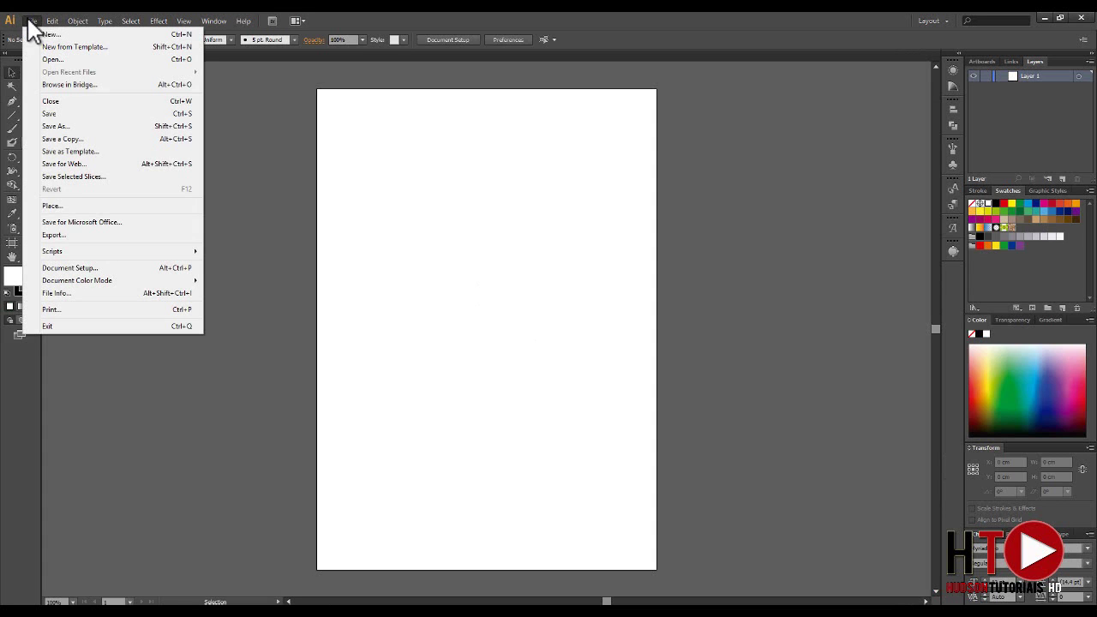
- Place Mickey_Mouse.png as a linked image and nudge it slightly up on the artboard
click(75, 207)
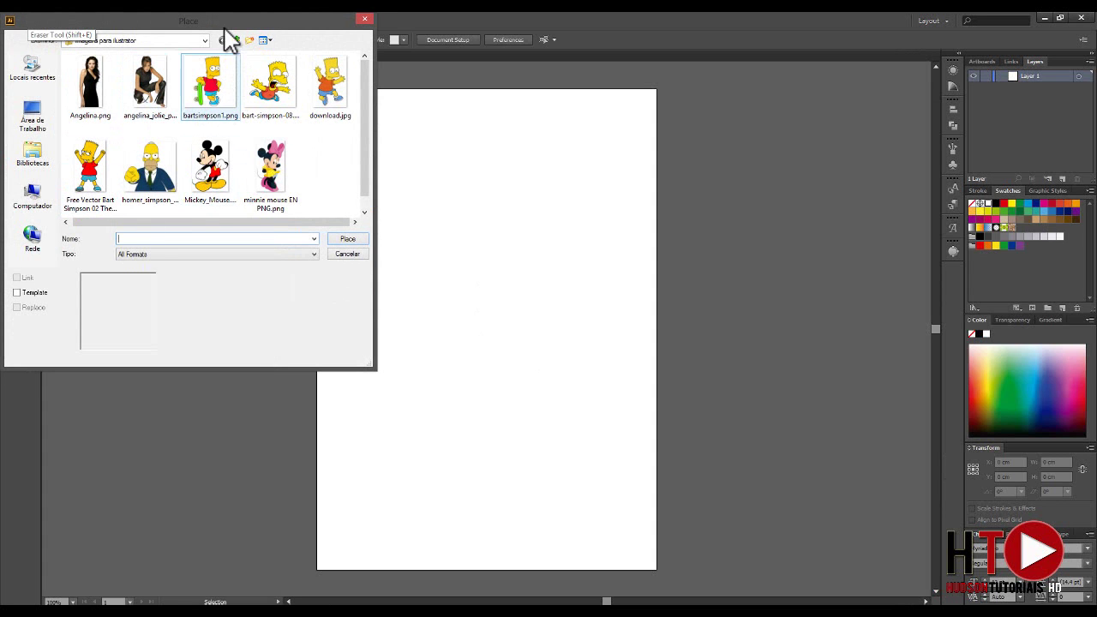
drag(272, 19, 691, 137)
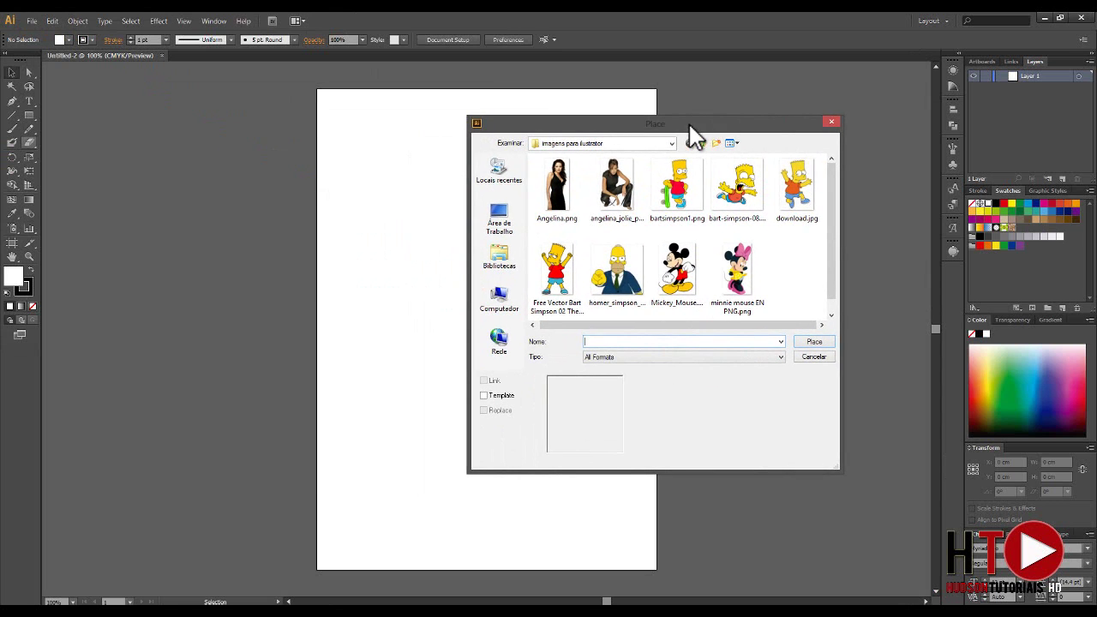
click(687, 268)
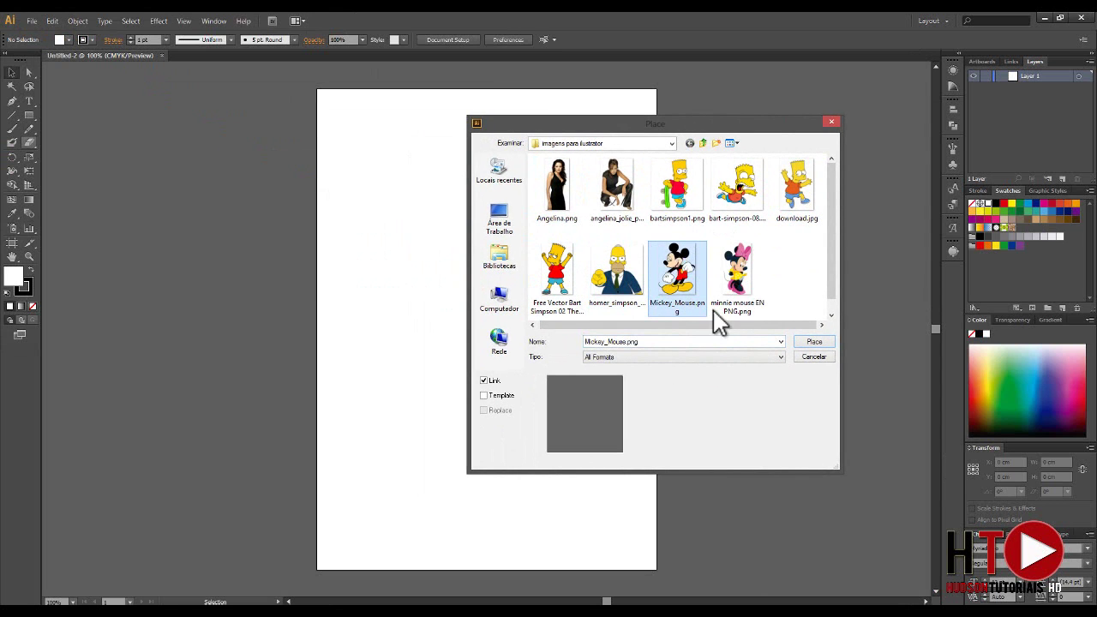
click(820, 343)
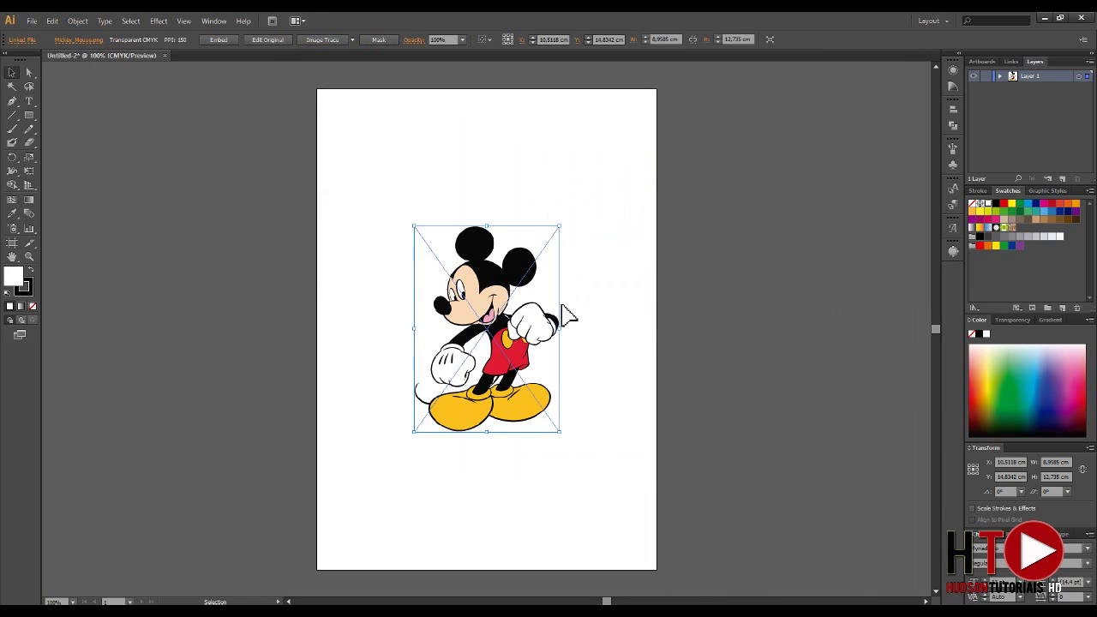
drag(497, 266, 497, 248)
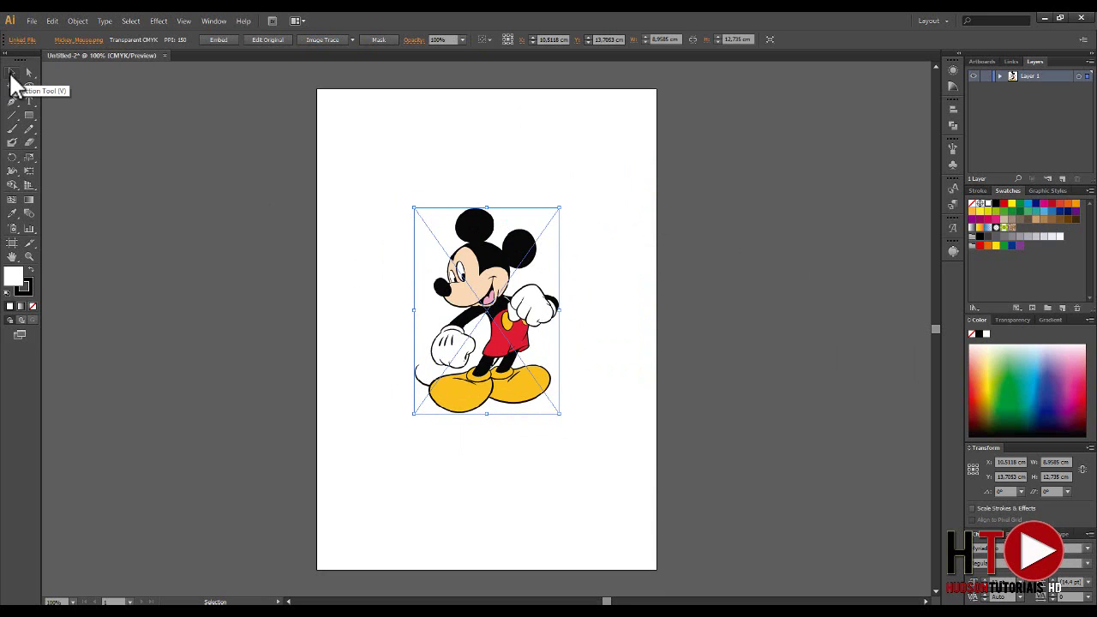
- Enlarge the Mickey image proportionally, move it over the page, and zoom out to 50%
click(12, 74)
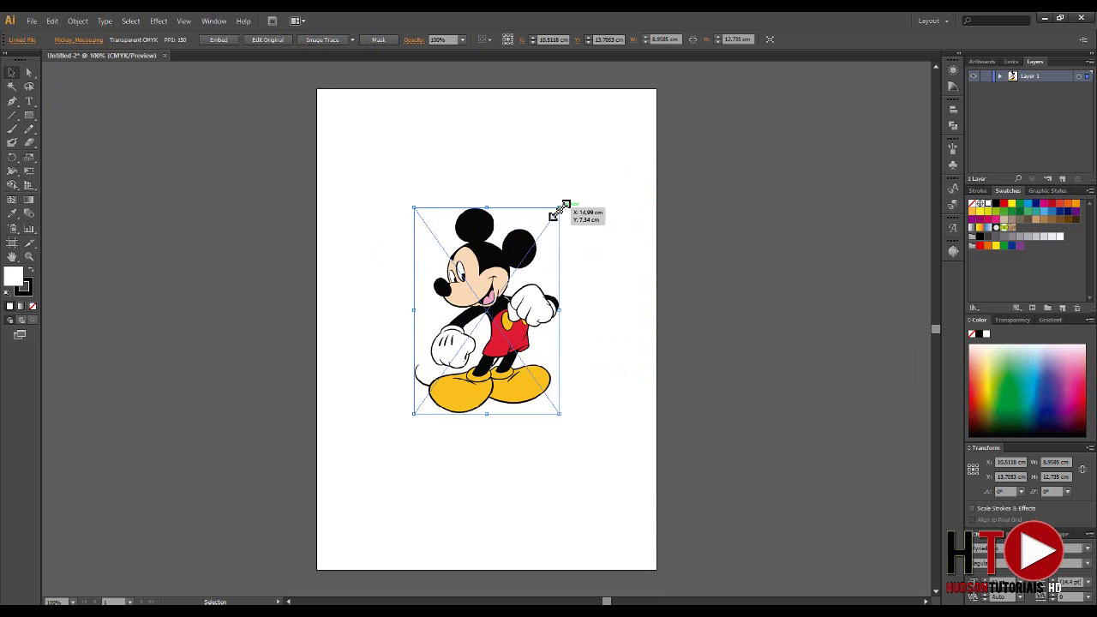
key(shift)
drag(558, 208, 606, 169)
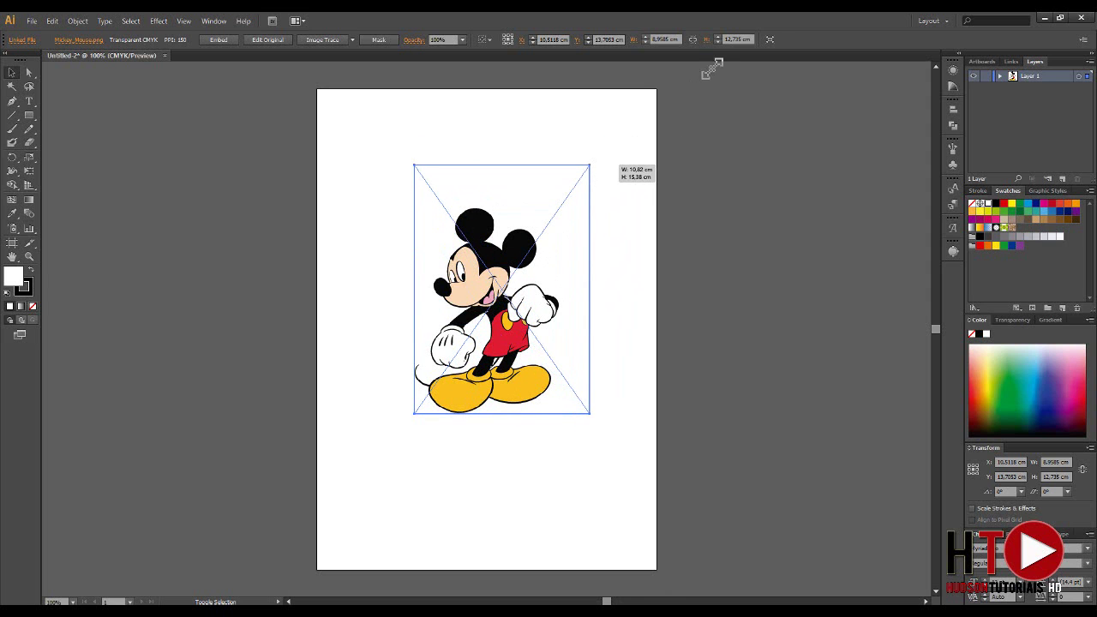
drag(606, 170, 758, 19)
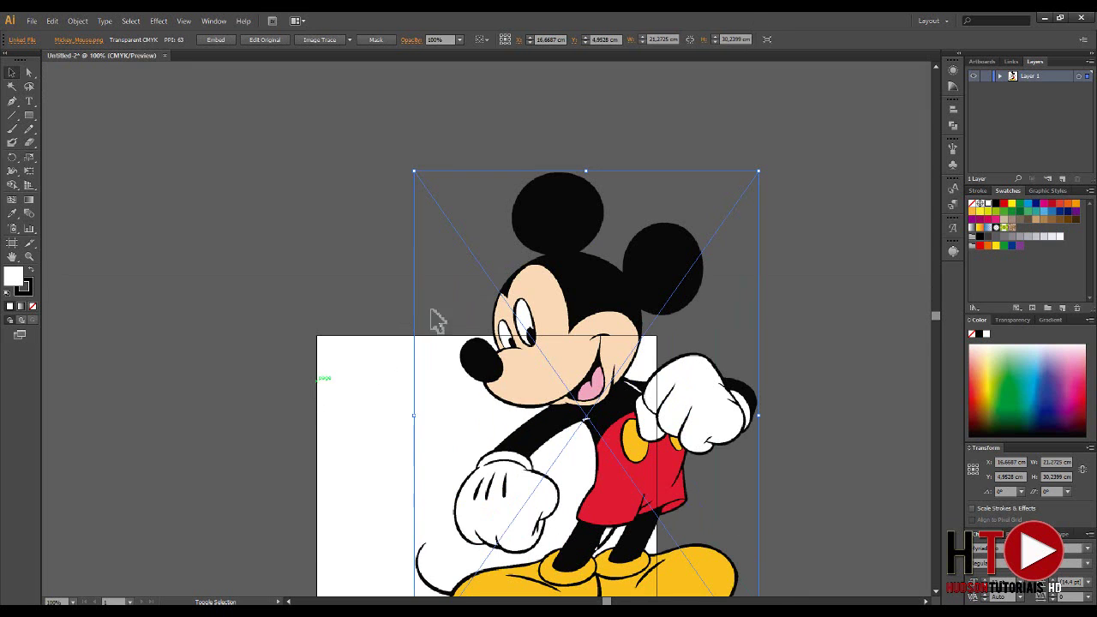
drag(531, 379, 433, 393)
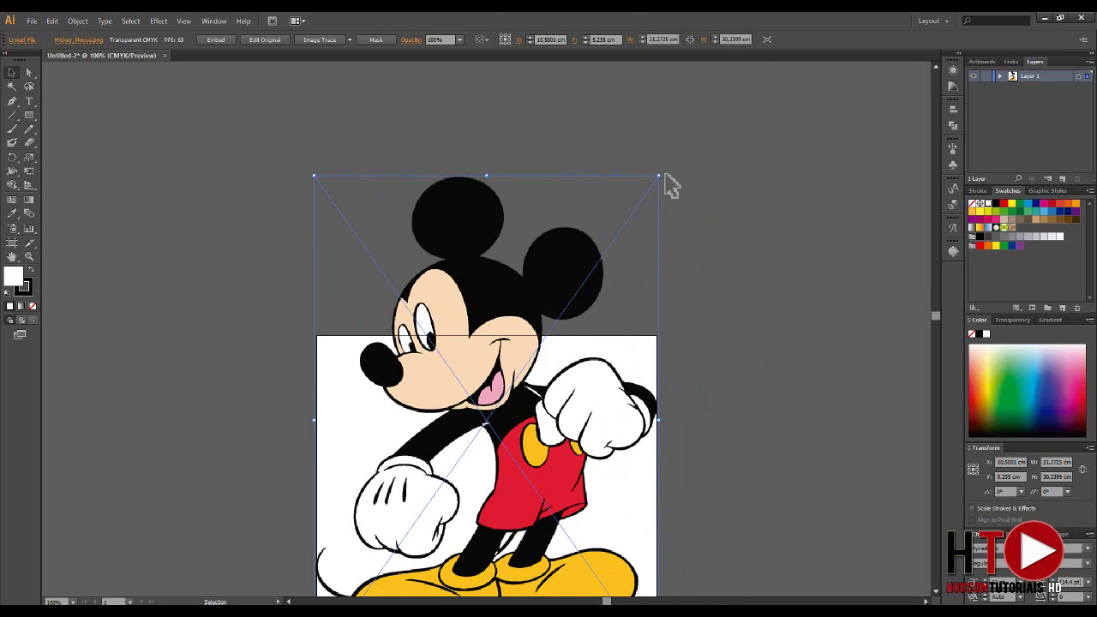
click(30, 257)
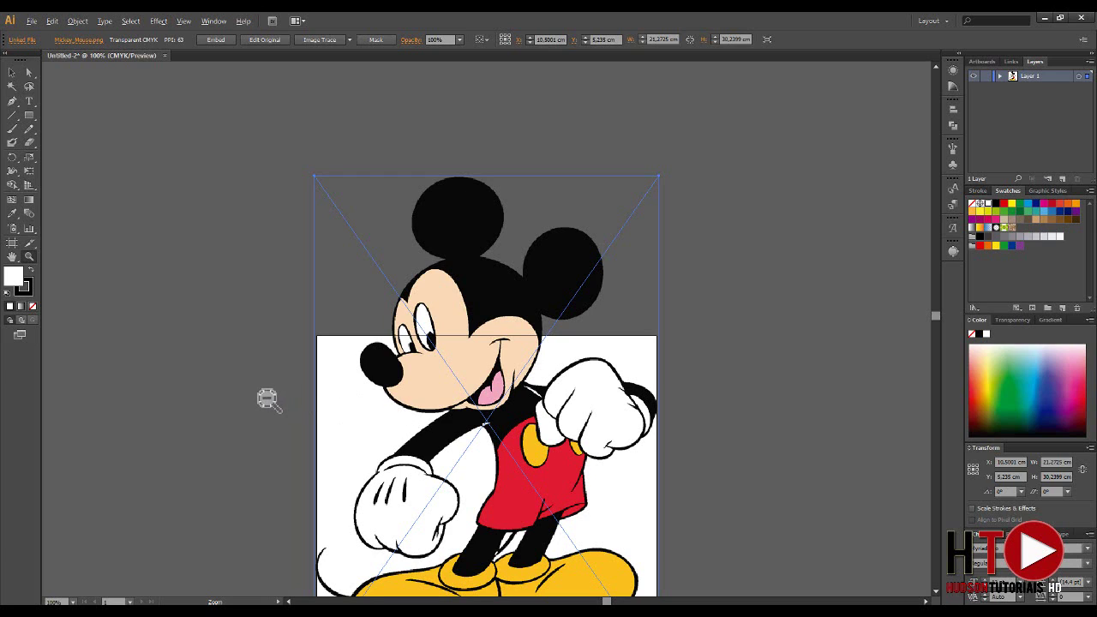
alt+click(399, 428)
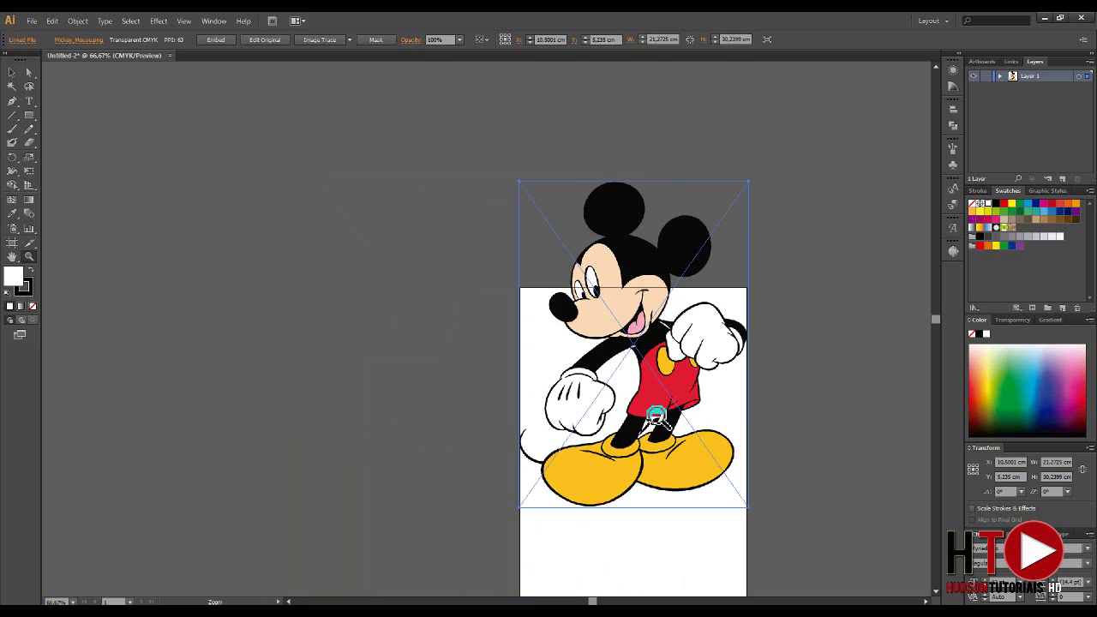
alt+click(779, 345)
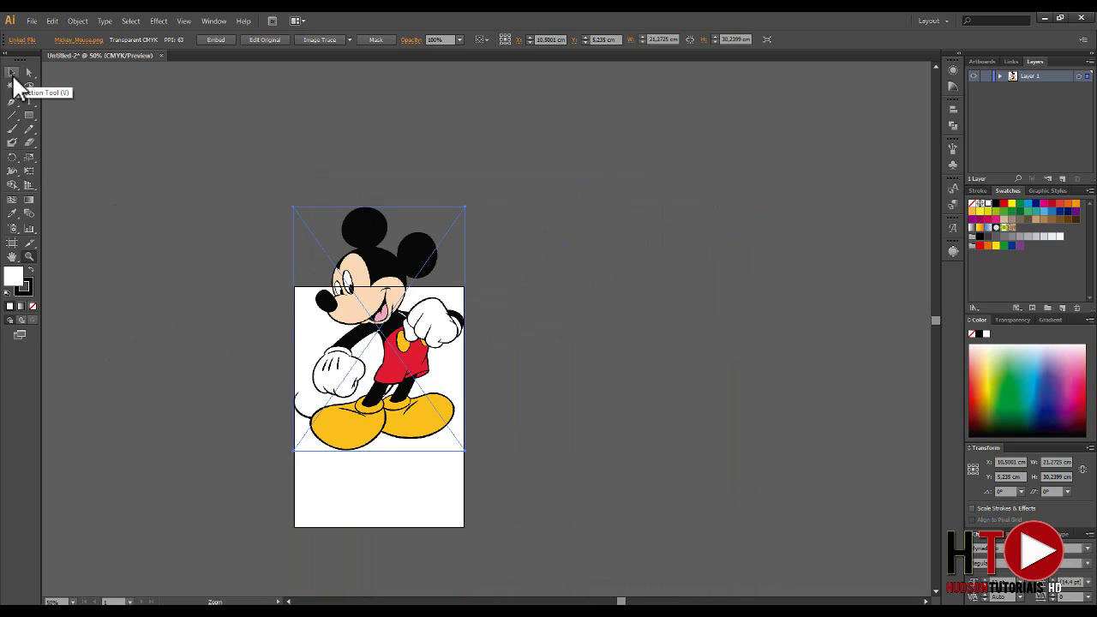
- Shrink the image to about 11.7 × 16.6 cm, centre it, and zoom to 150%
click(13, 75)
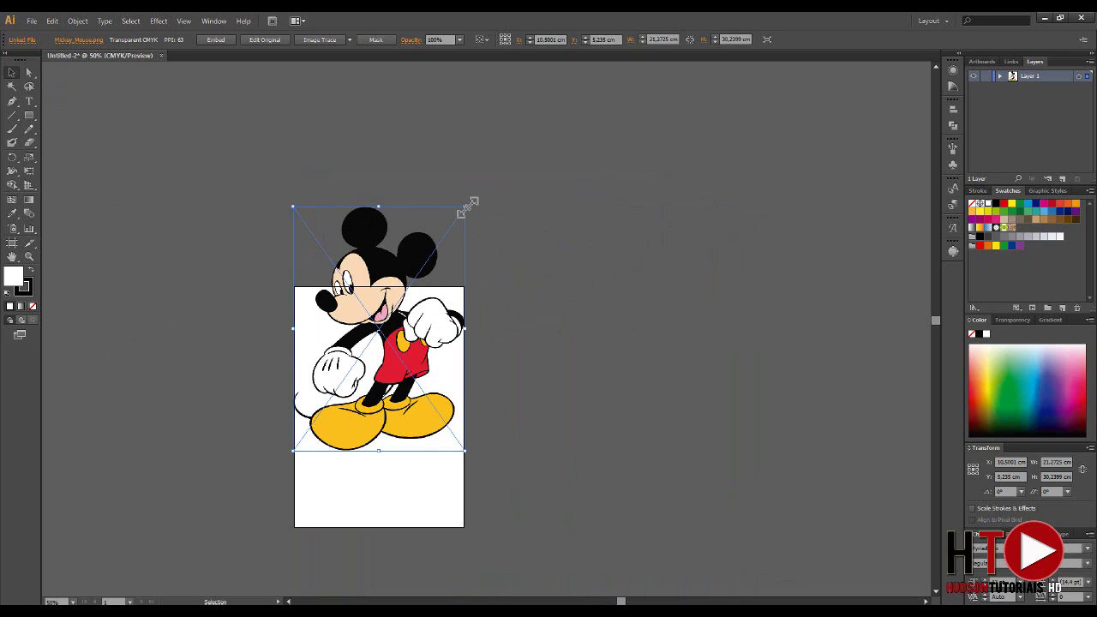
drag(468, 206, 469, 205)
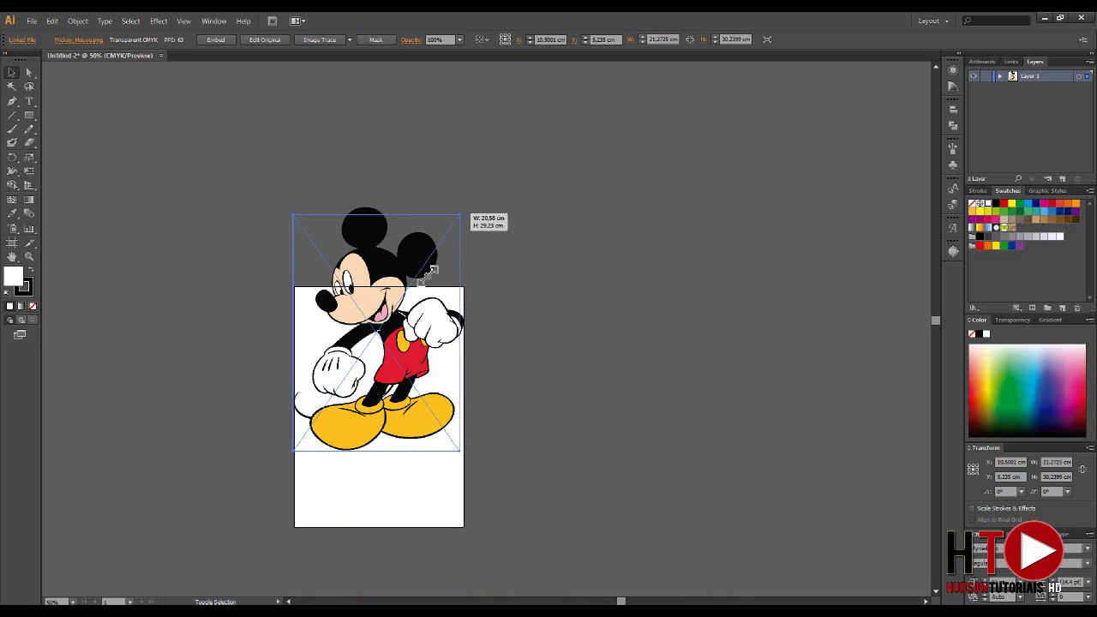
drag(468, 206, 388, 317)
drag(352, 364, 390, 371)
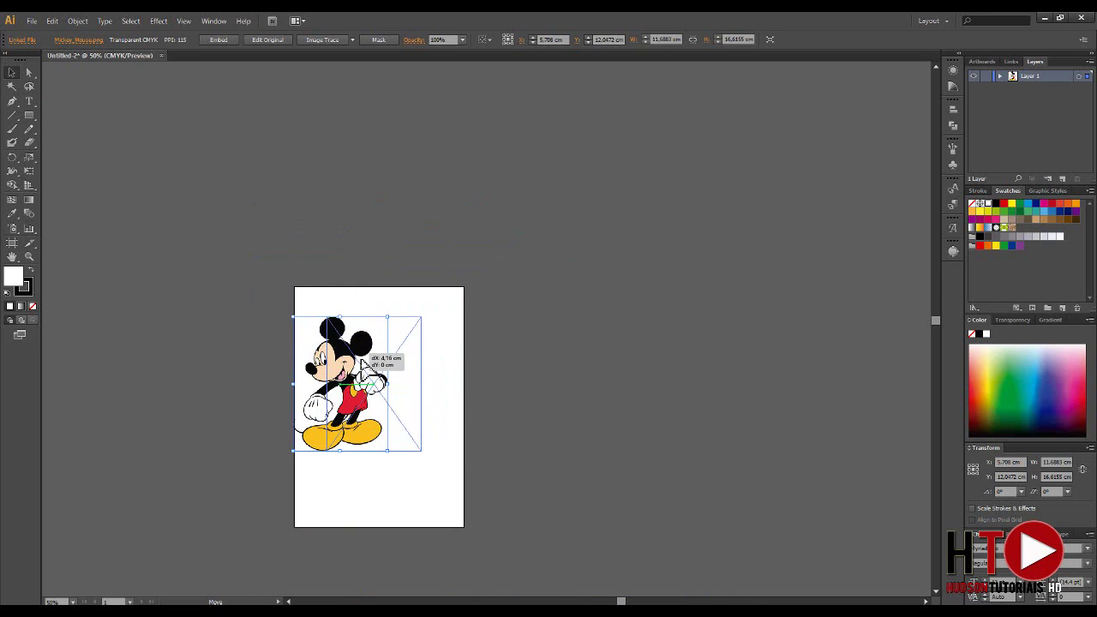
click(29, 257)
click(363, 395)
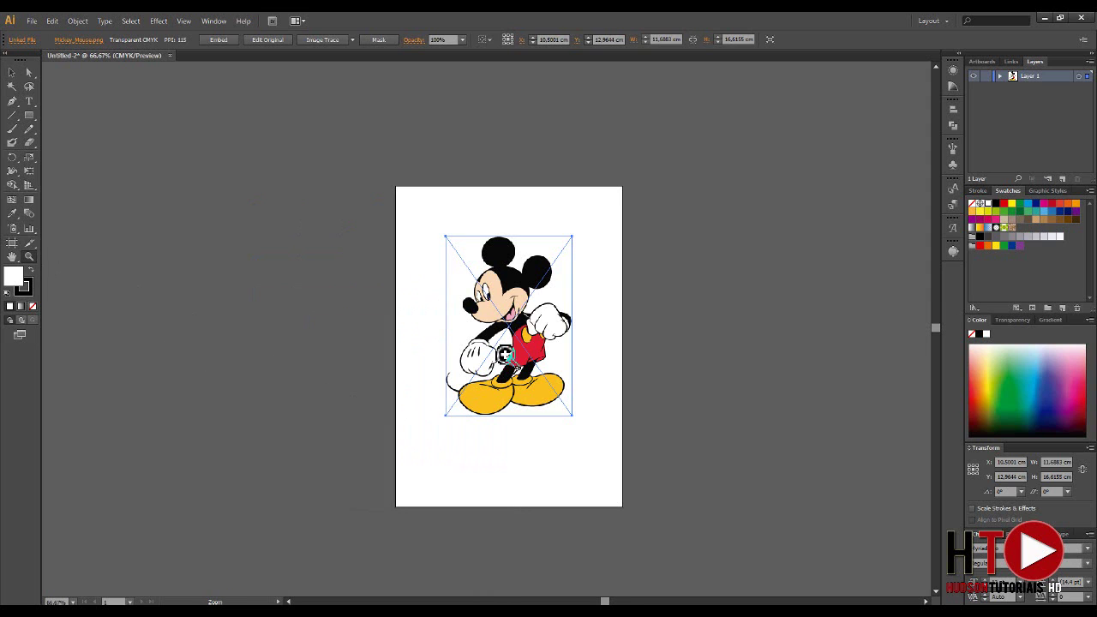
click(536, 302)
click(441, 367)
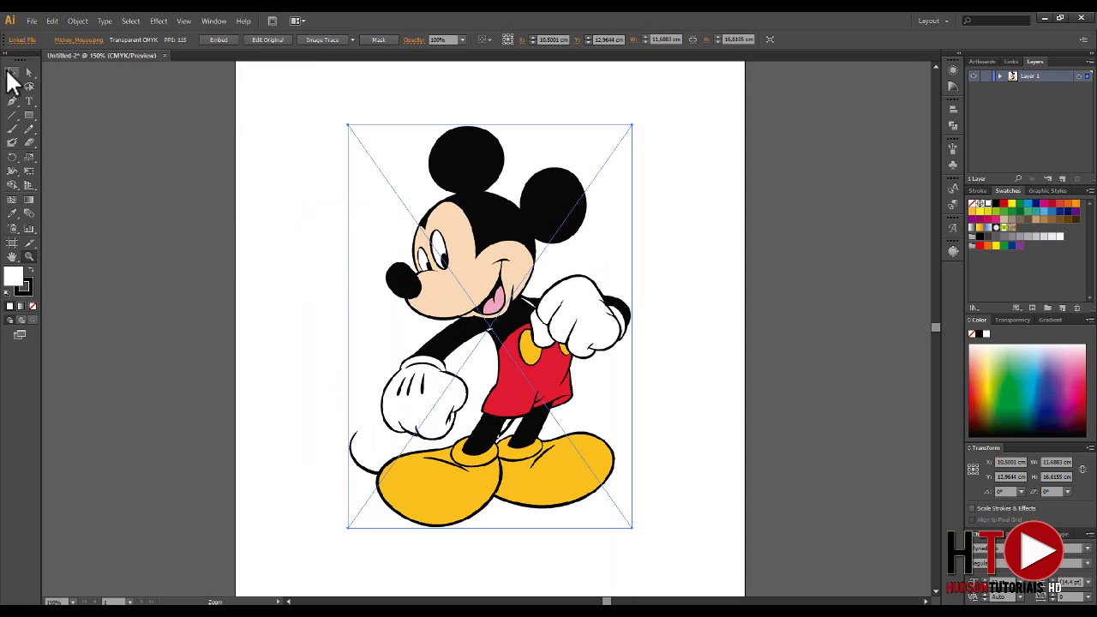
- Image-trace the Mickey picture with Low Fidelity Photo and expand it into vector paths
click(12, 74)
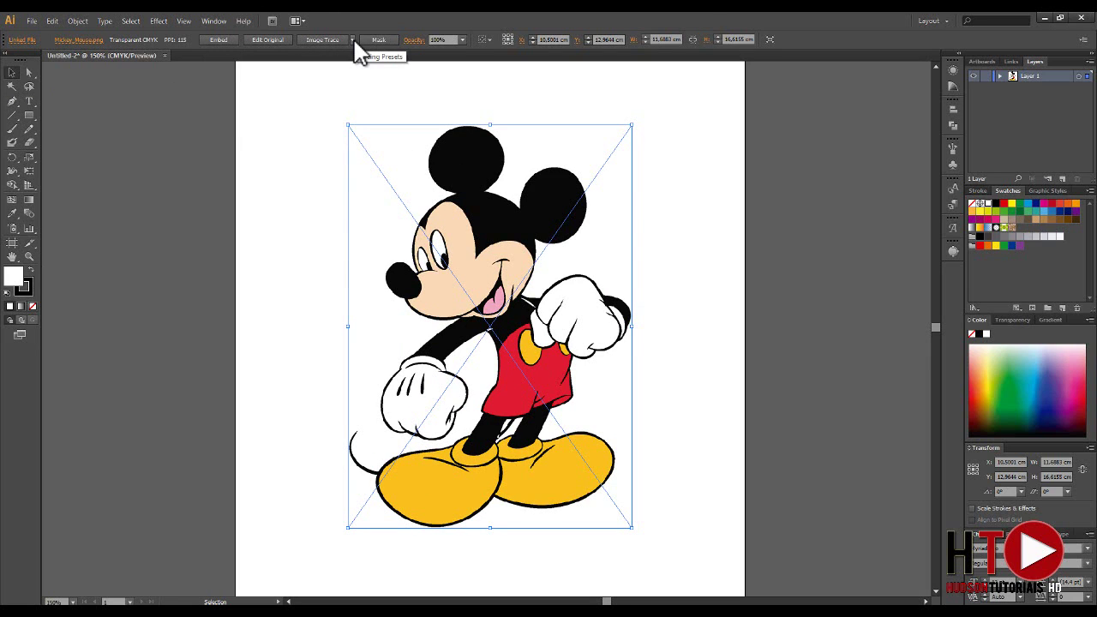
click(352, 40)
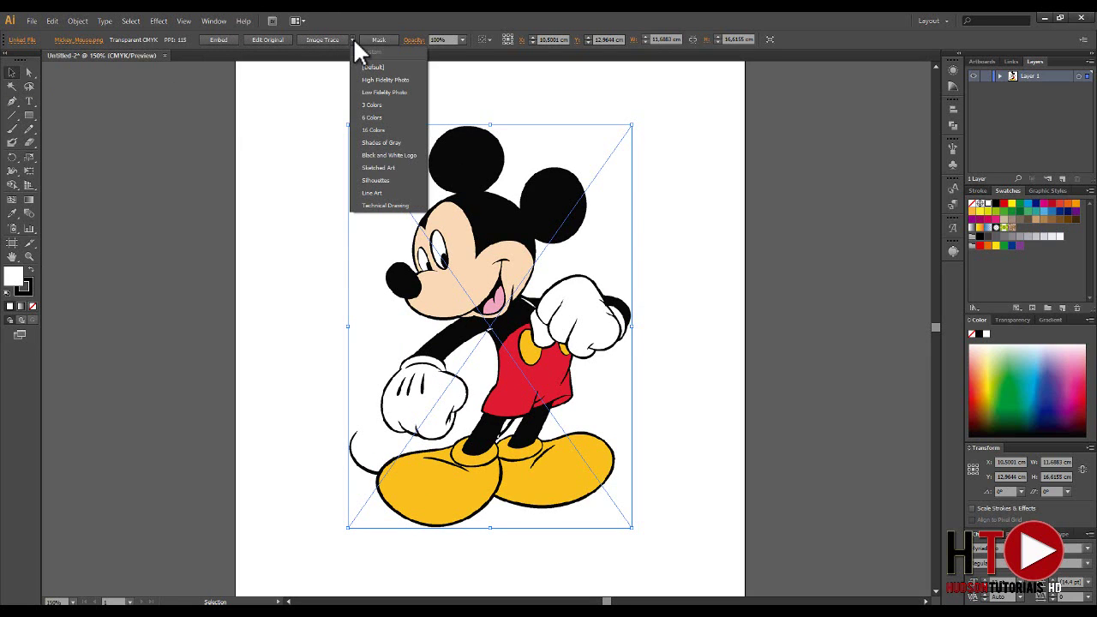
click(397, 93)
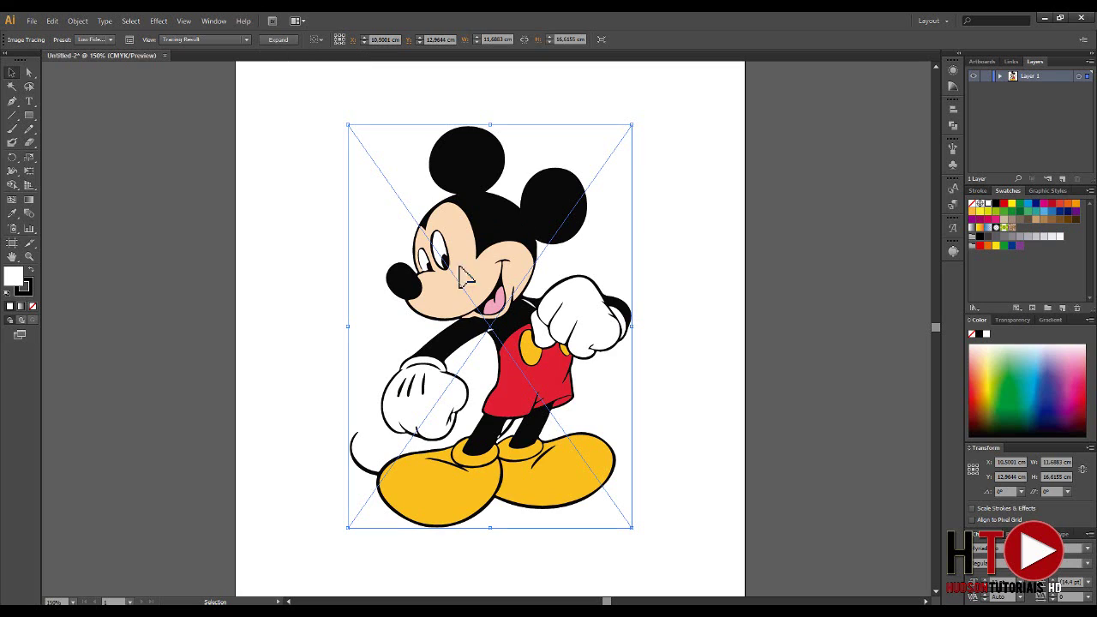
click(280, 41)
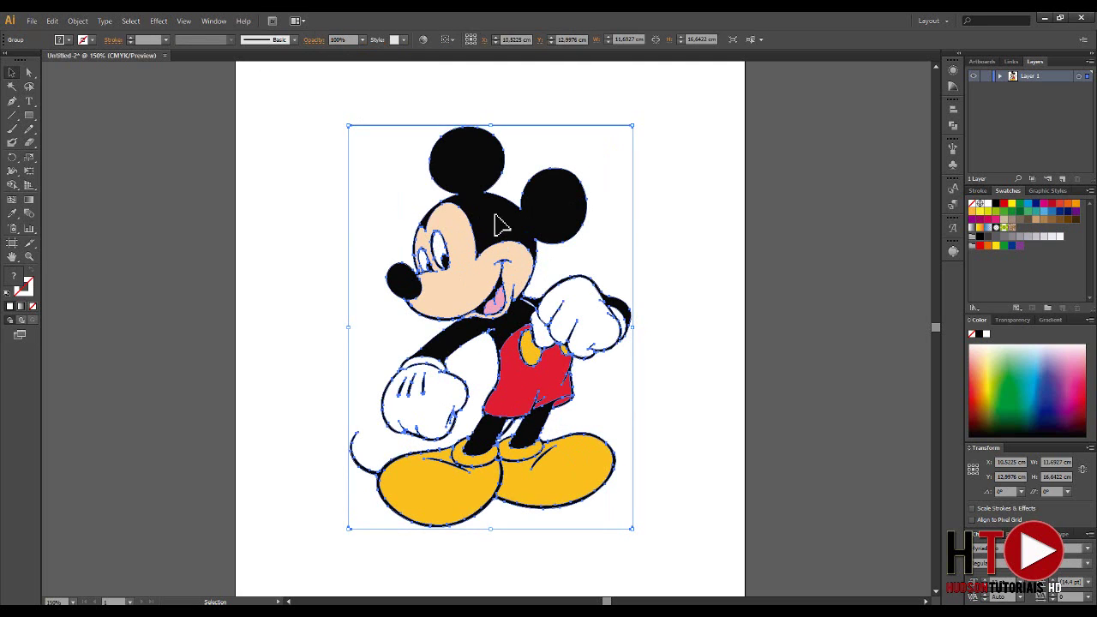
- Ungroup the traced Mickey artwork into separate colour paths and clear the selection
right_click(495, 216)
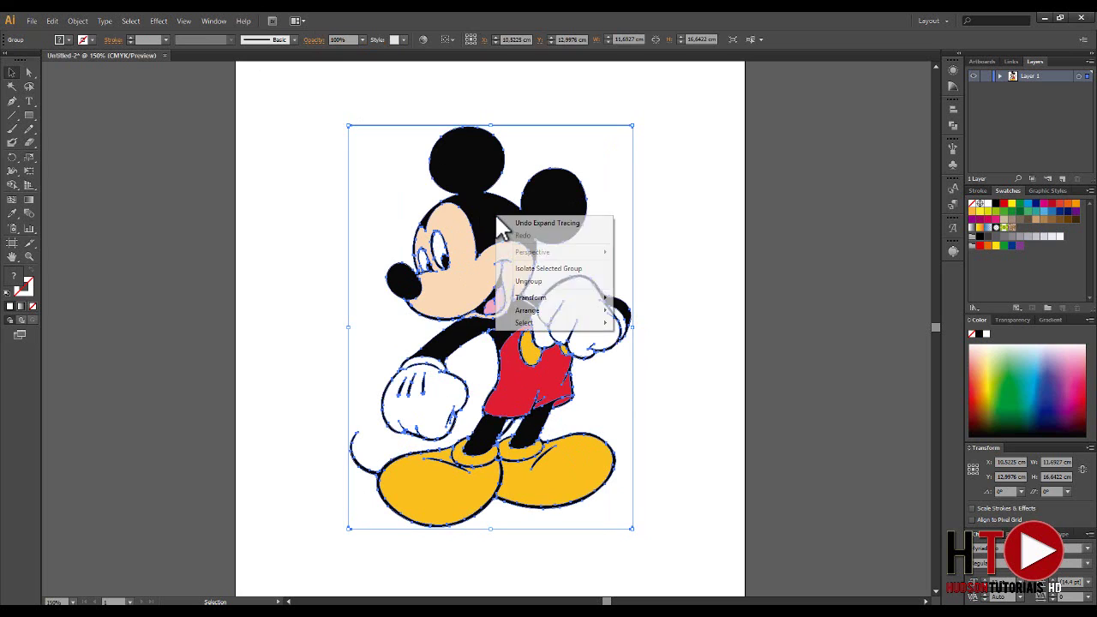
click(546, 283)
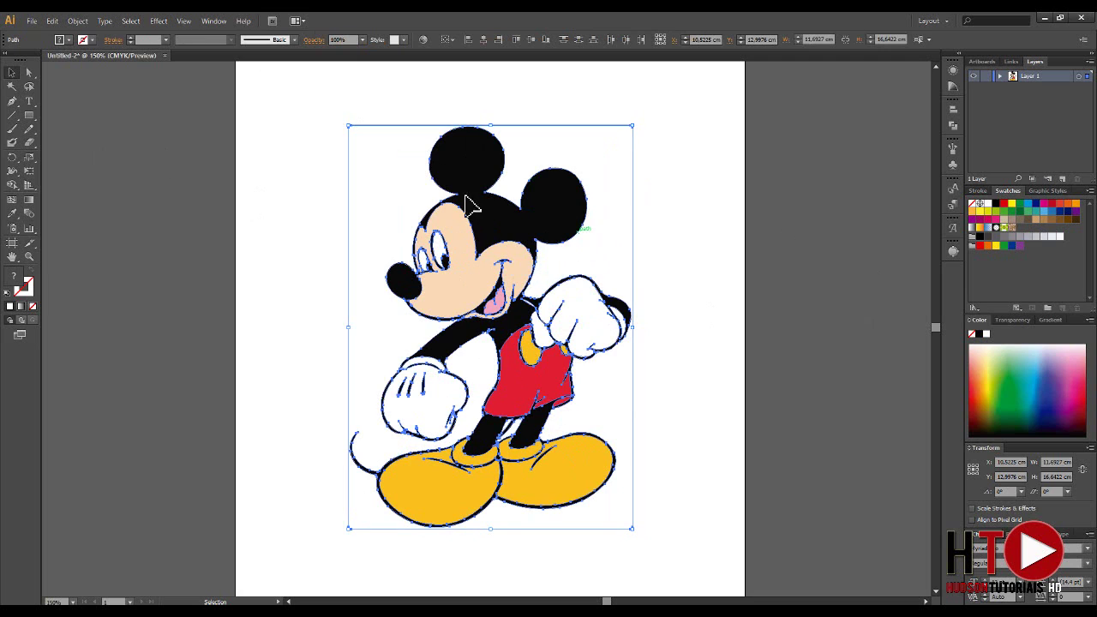
click(201, 136)
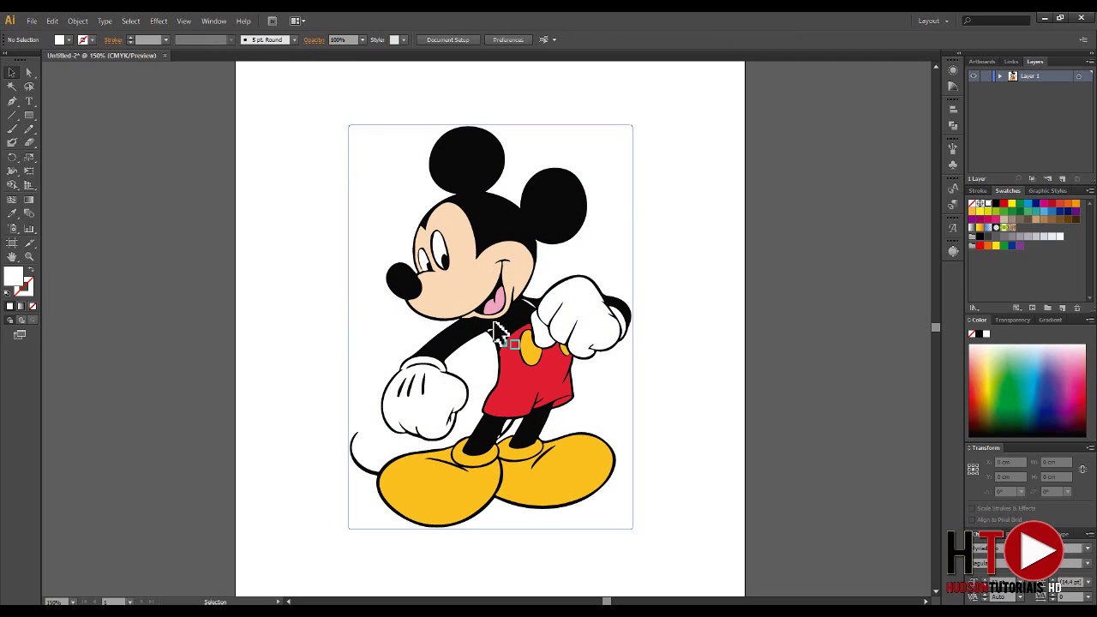
click(388, 148)
click(290, 286)
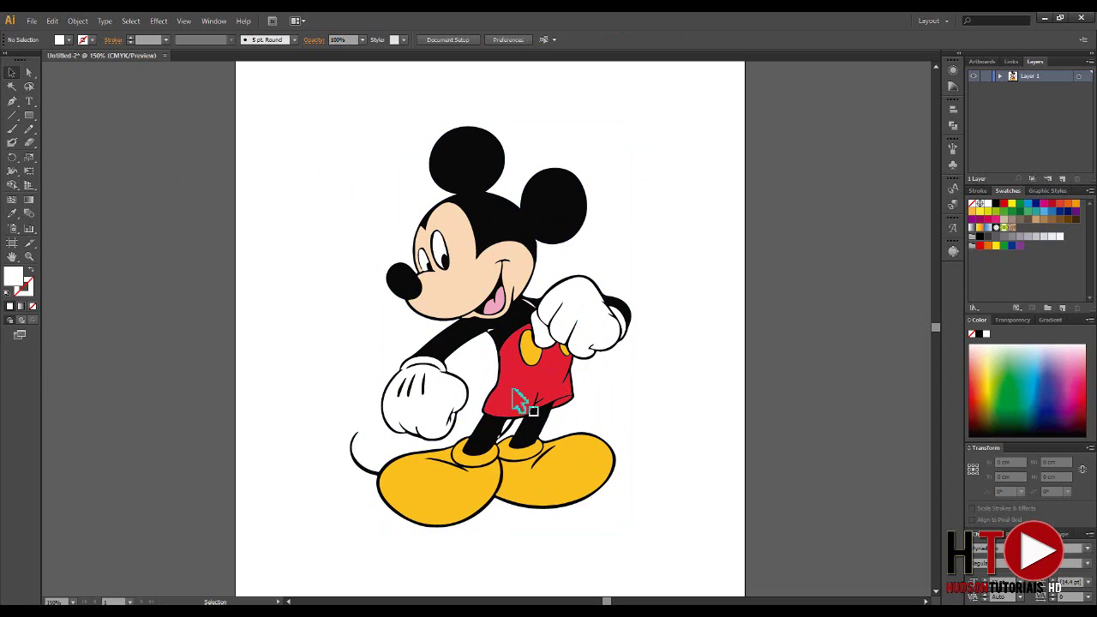
- Fill Mickey's red shorts with a deep orange swatch
click(549, 387)
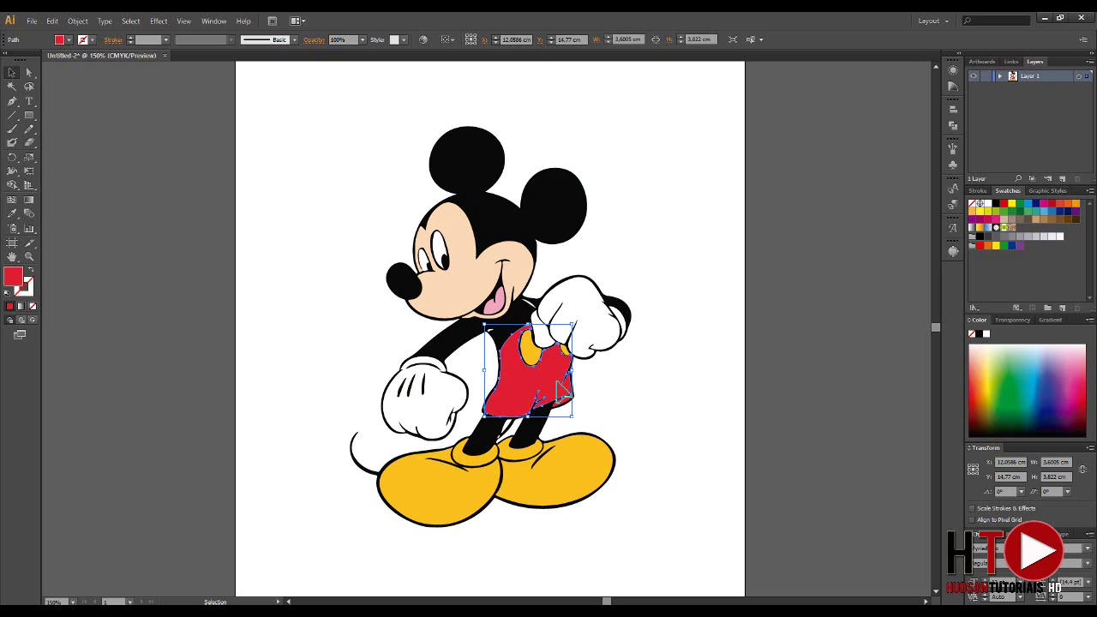
click(70, 38)
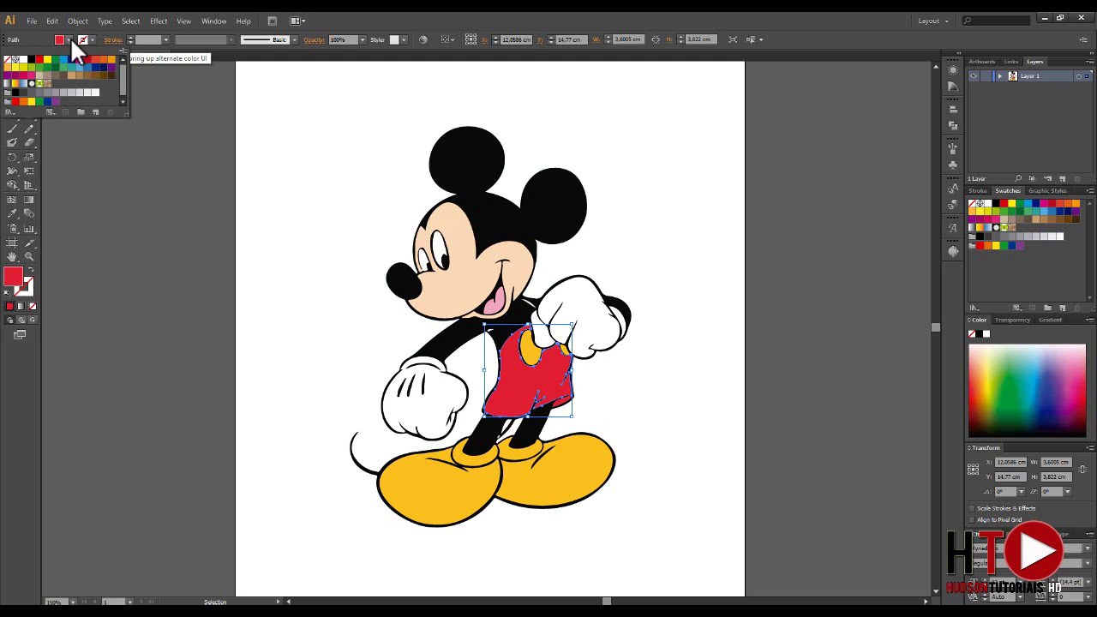
click(112, 60)
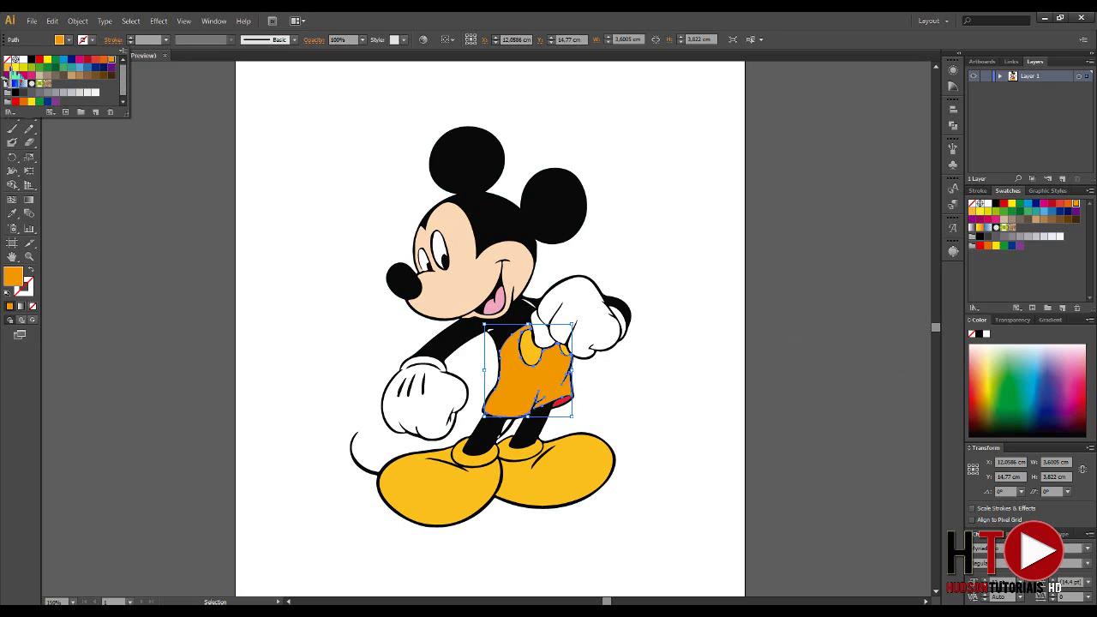
click(12, 75)
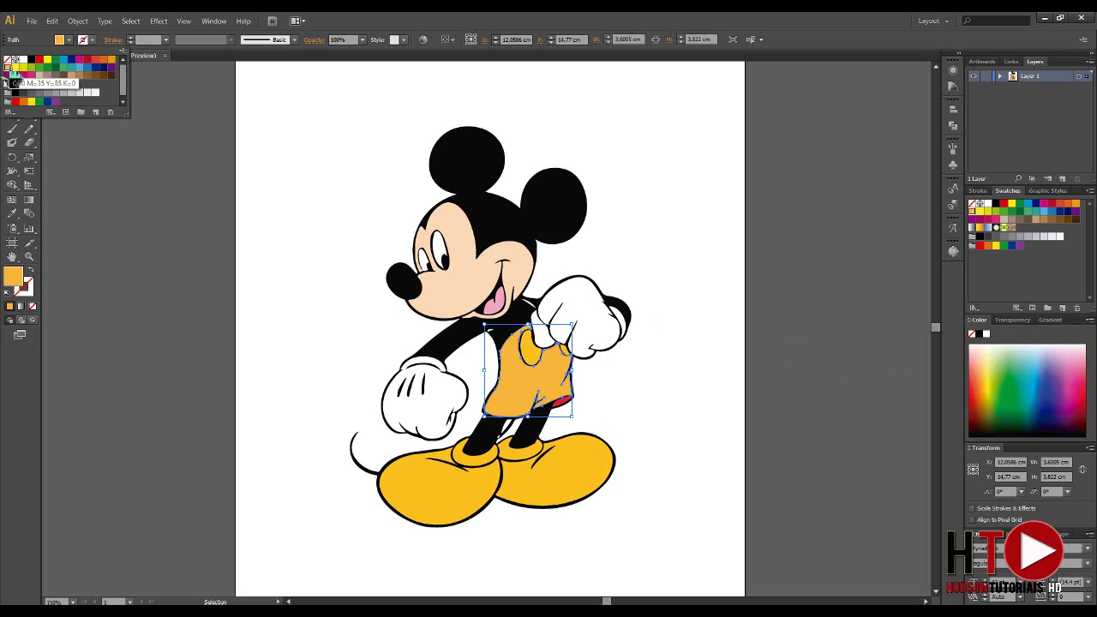
click(110, 62)
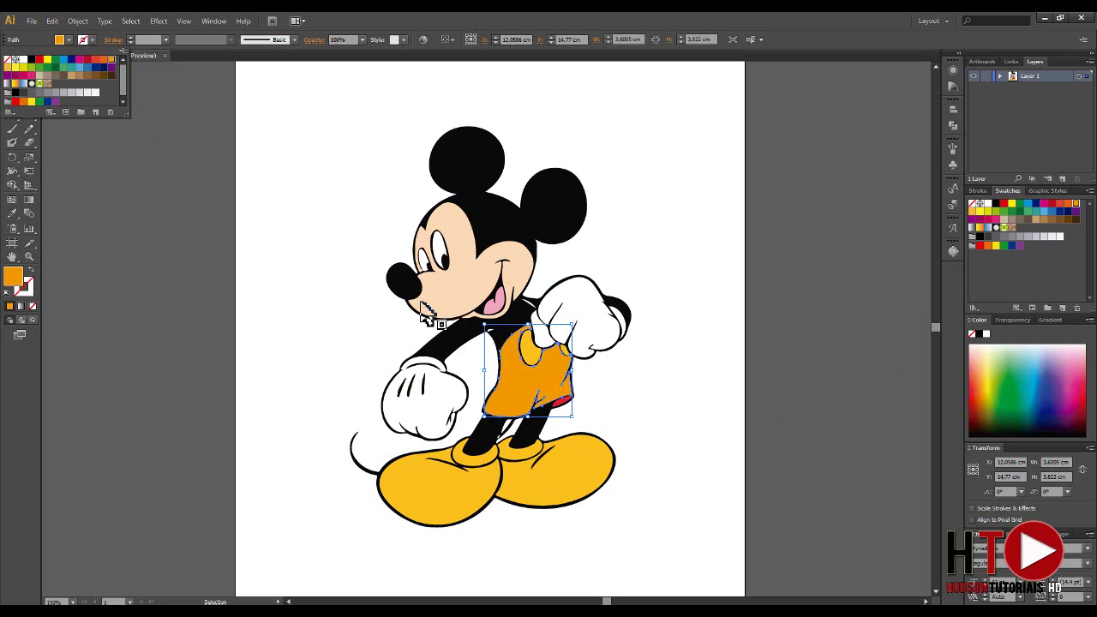
click(311, 257)
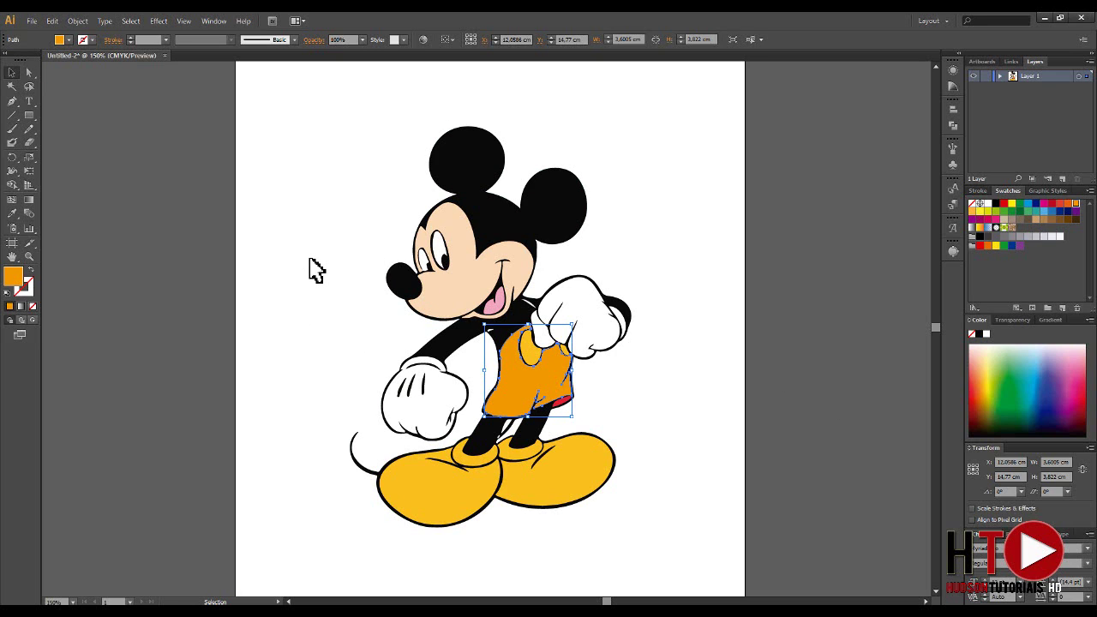
click(316, 269)
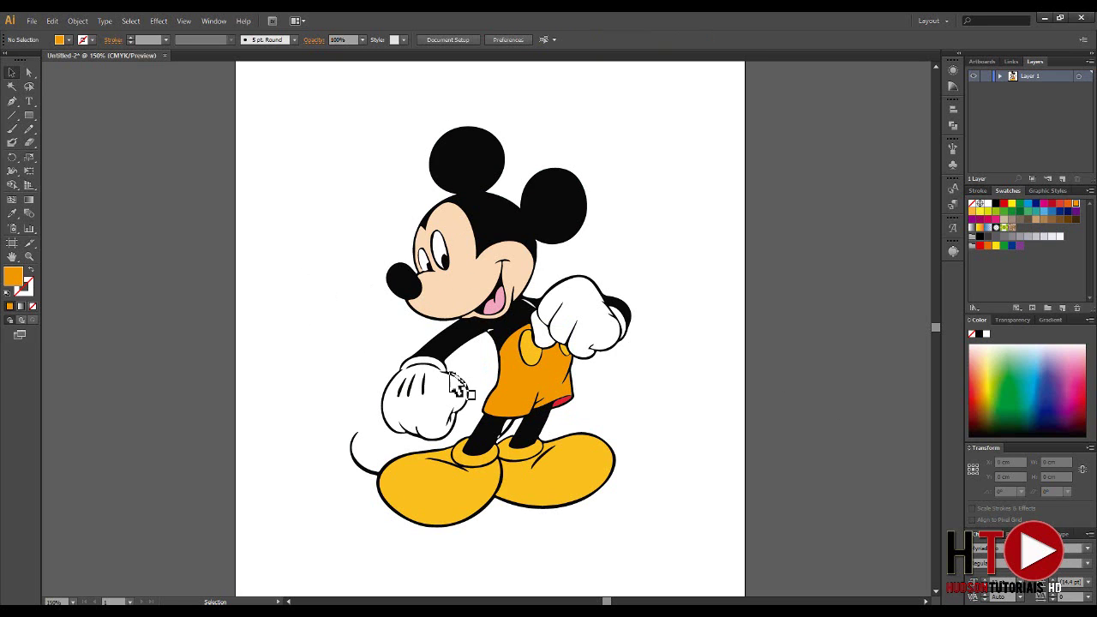
- Fill the small red piece along the shorts' lower edge with light orange
click(563, 404)
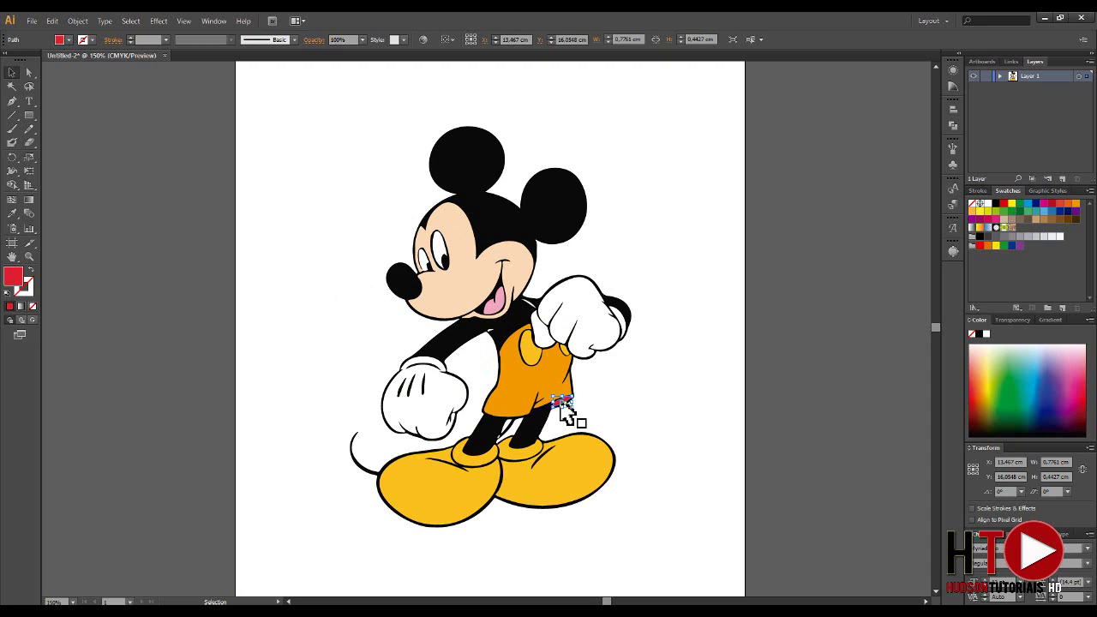
click(69, 40)
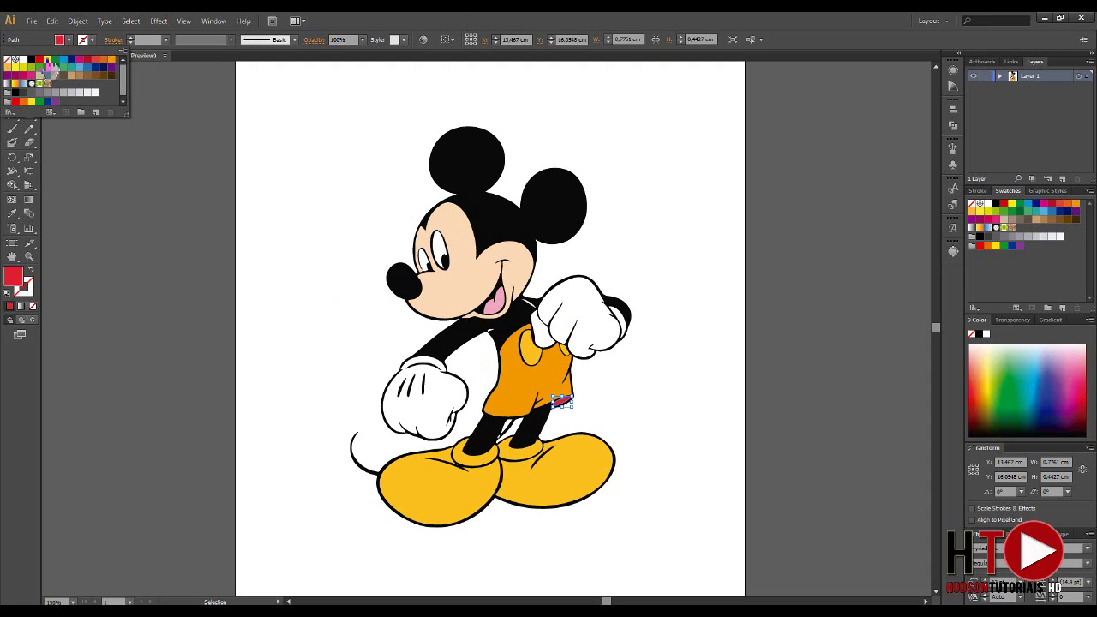
click(8, 70)
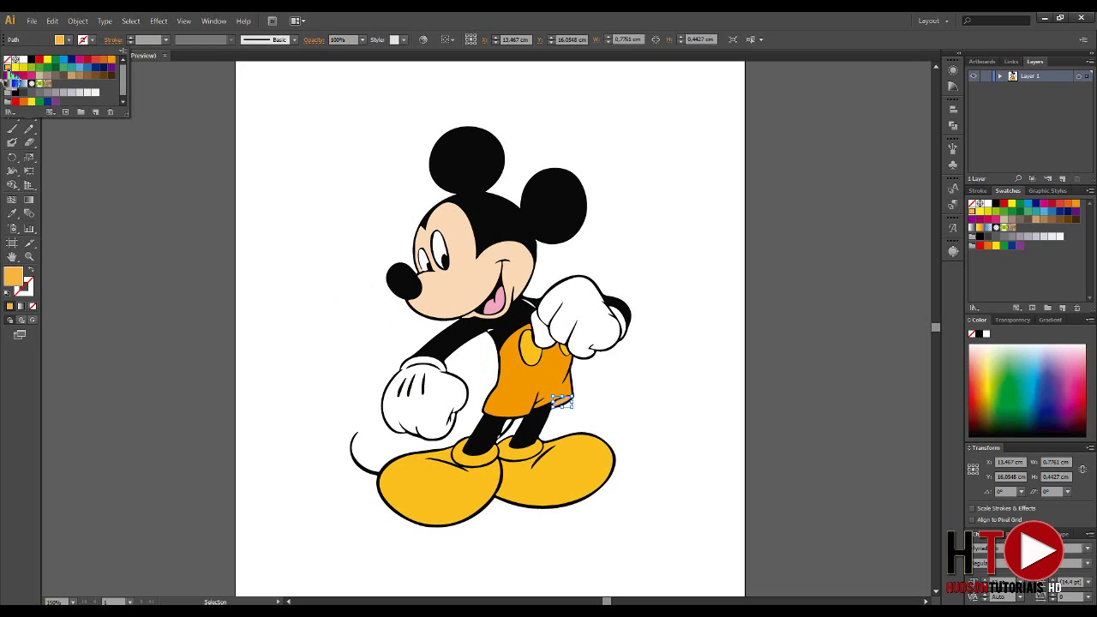
click(215, 190)
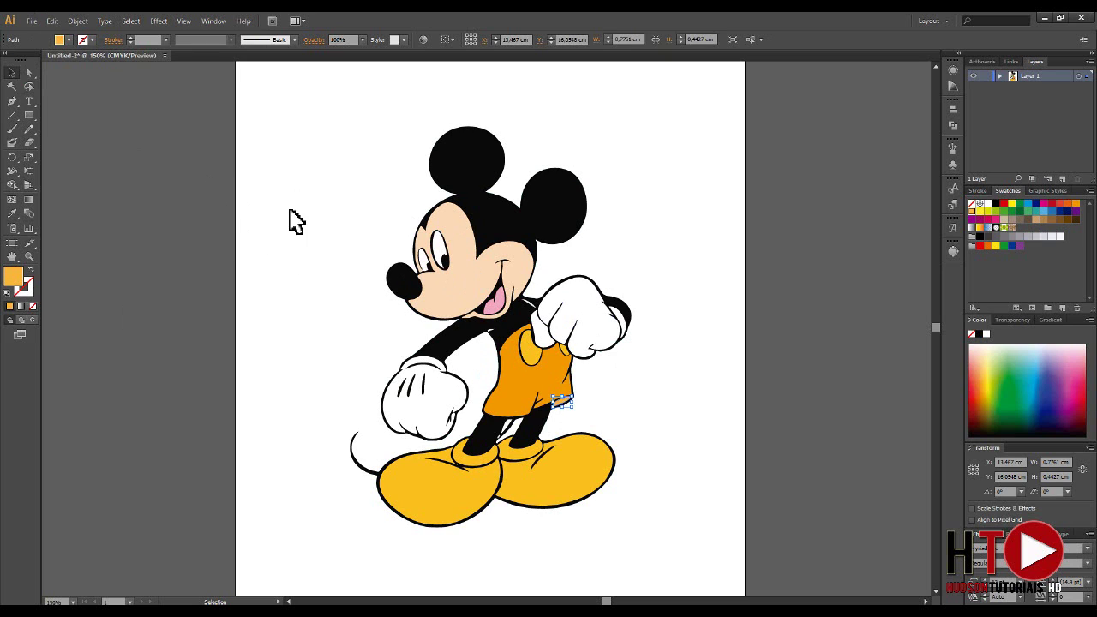
click(342, 179)
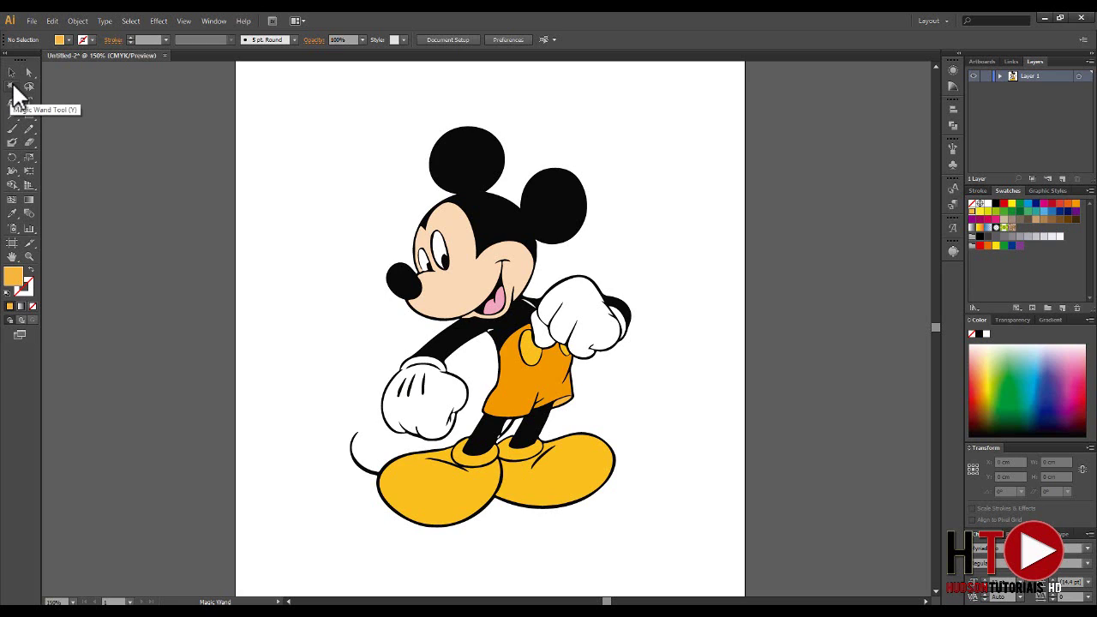
click(12, 87)
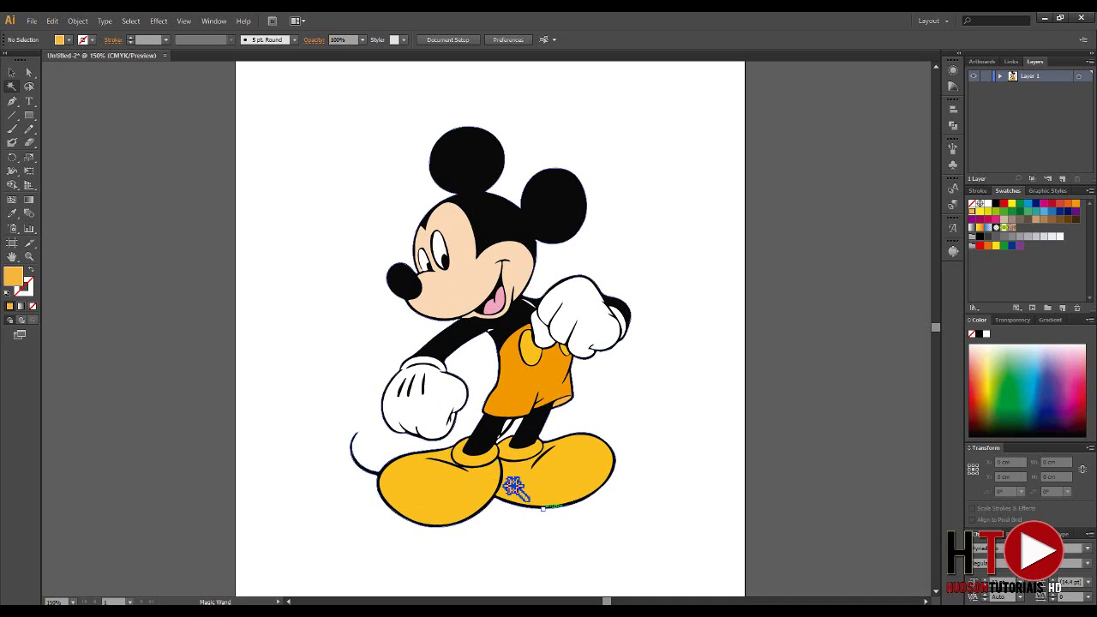
- Magic Wand-select all yellow shoe and button shapes and fill them red
click(423, 493)
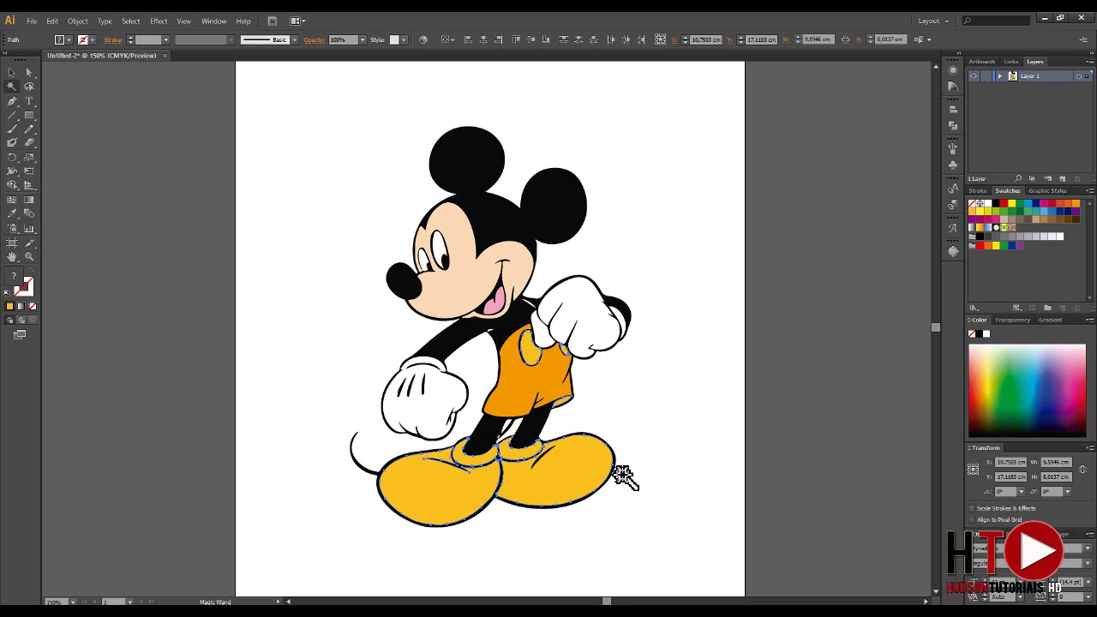
click(68, 40)
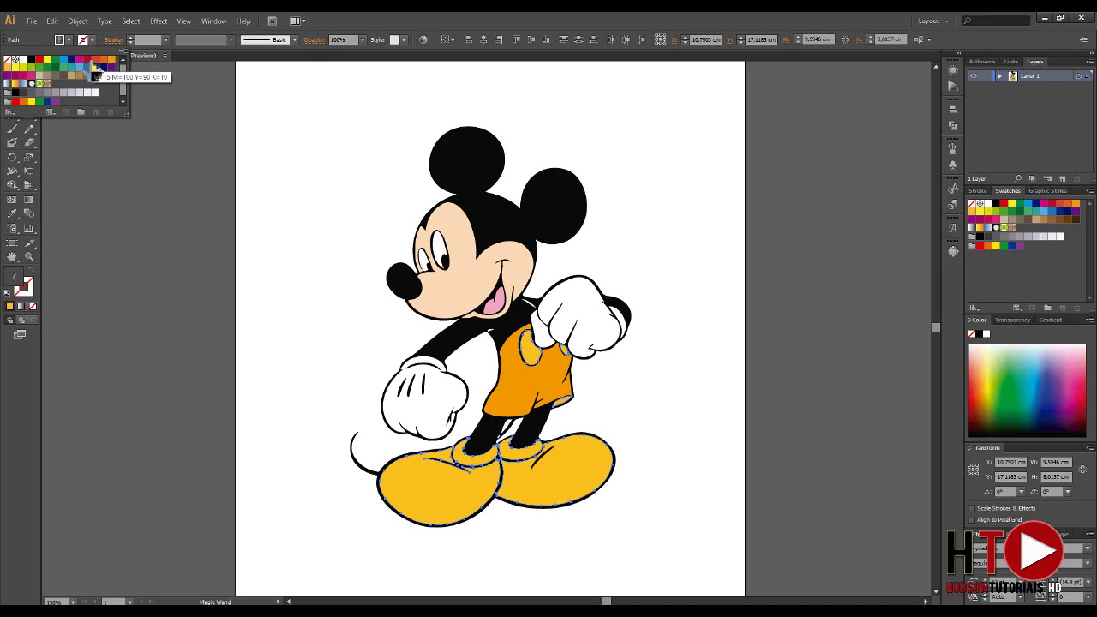
click(87, 59)
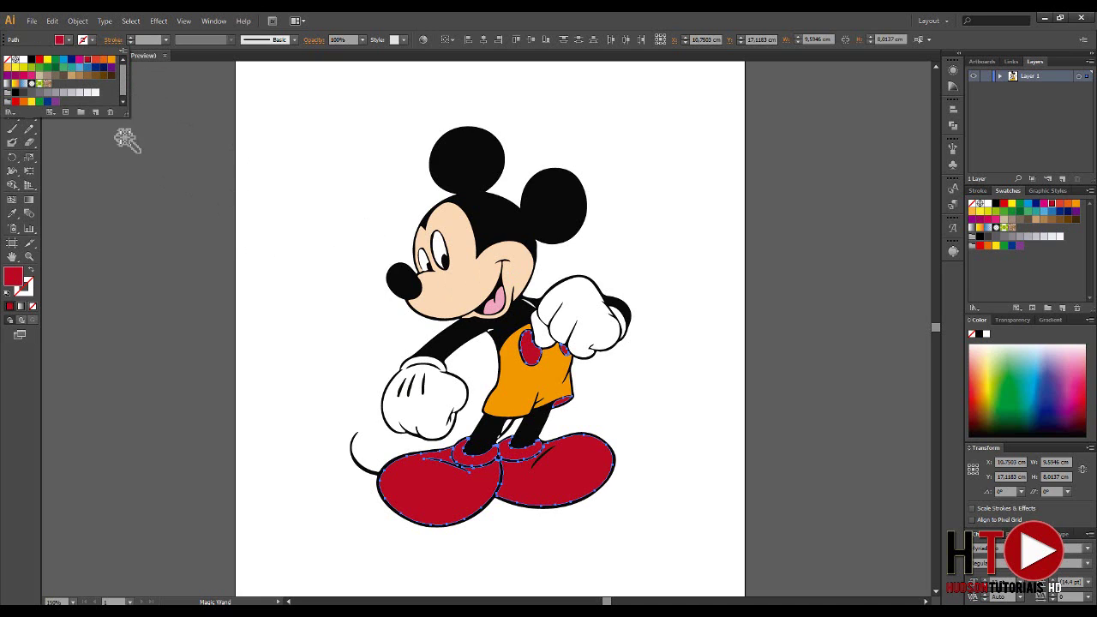
click(247, 168)
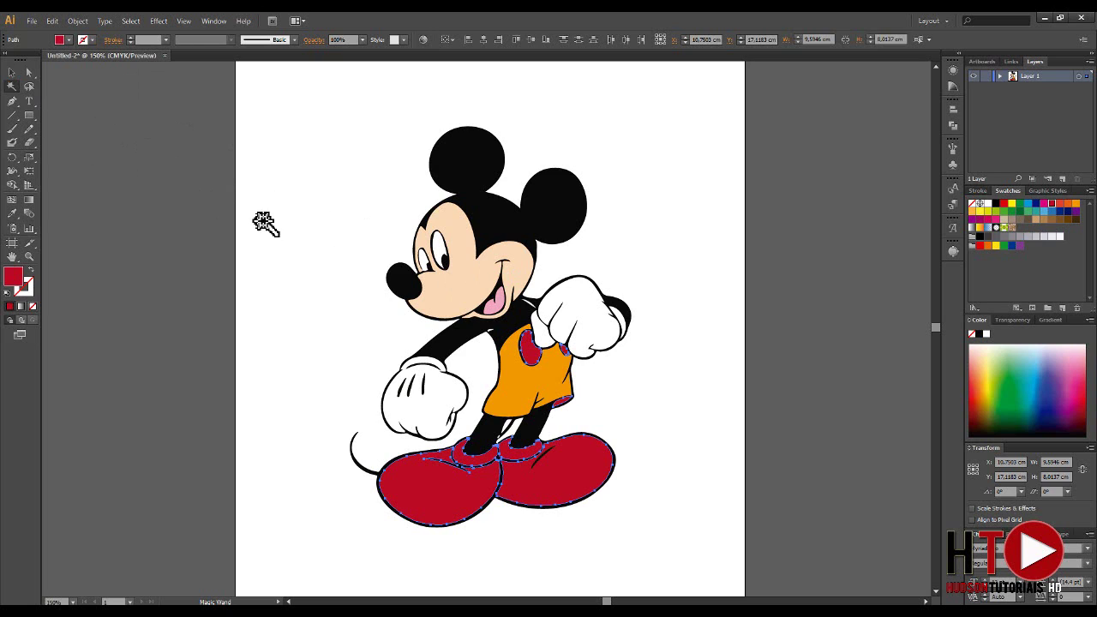
click(309, 197)
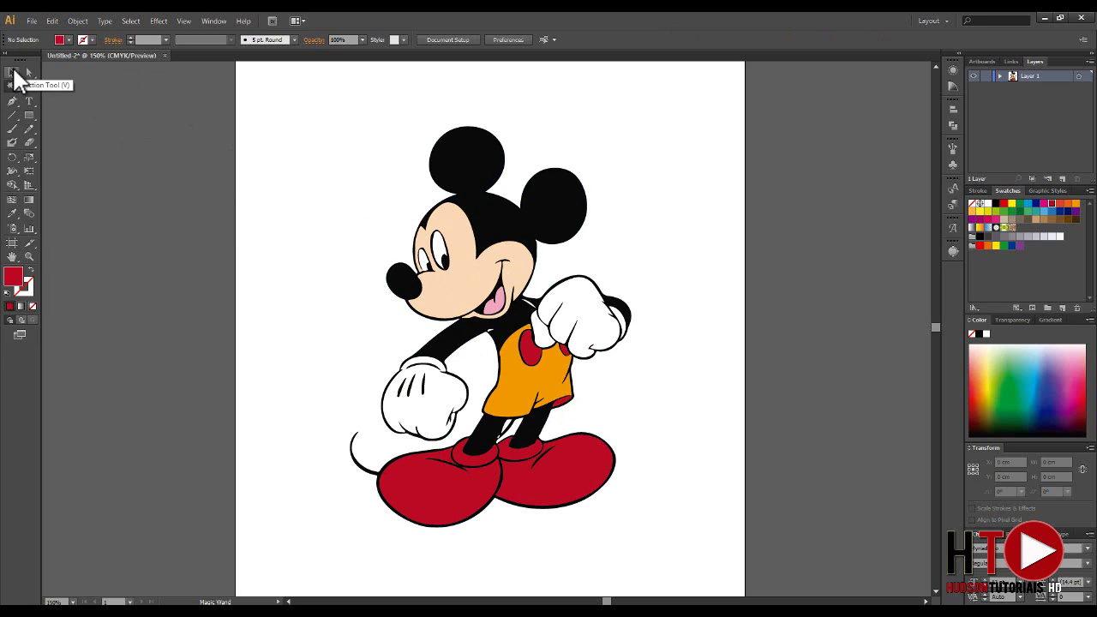
- Refill the small red piece at the shorts' edge with light orange
click(562, 410)
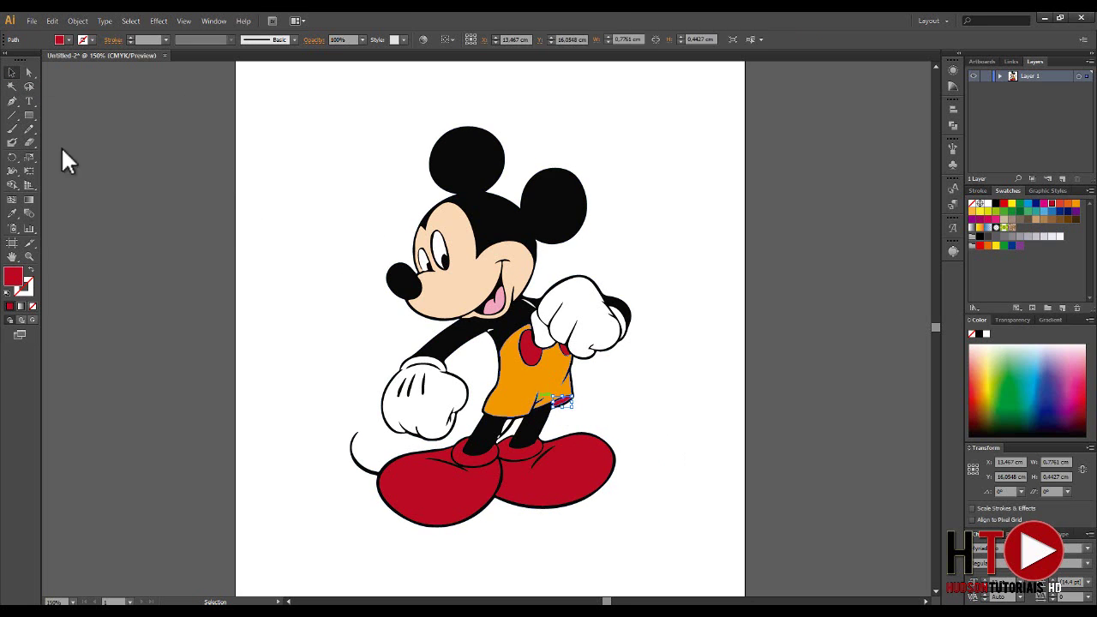
click(71, 36)
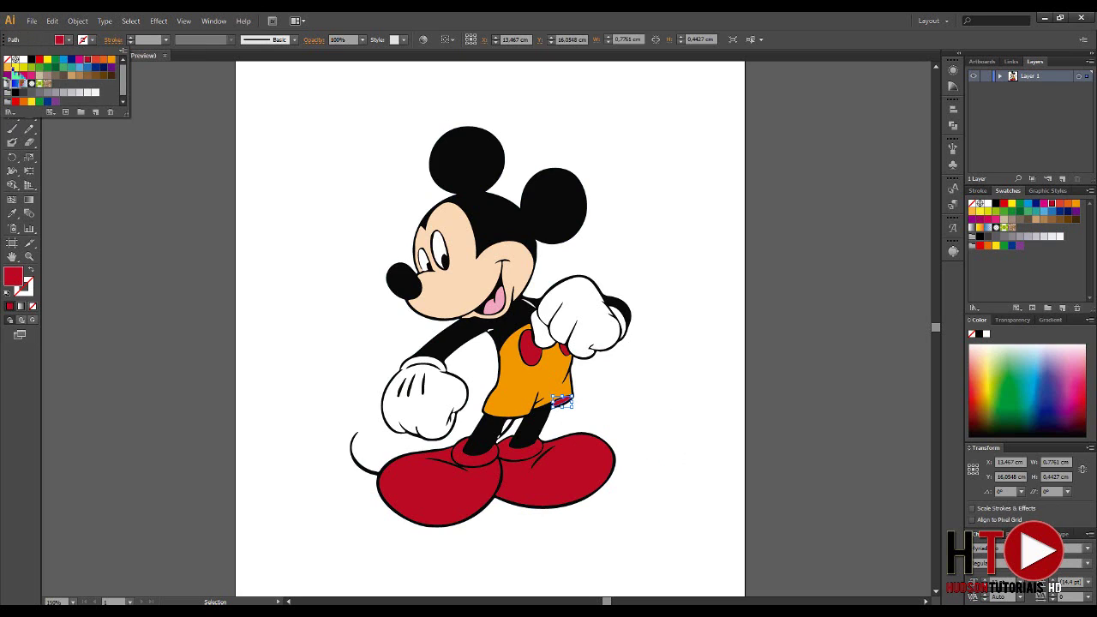
click(6, 71)
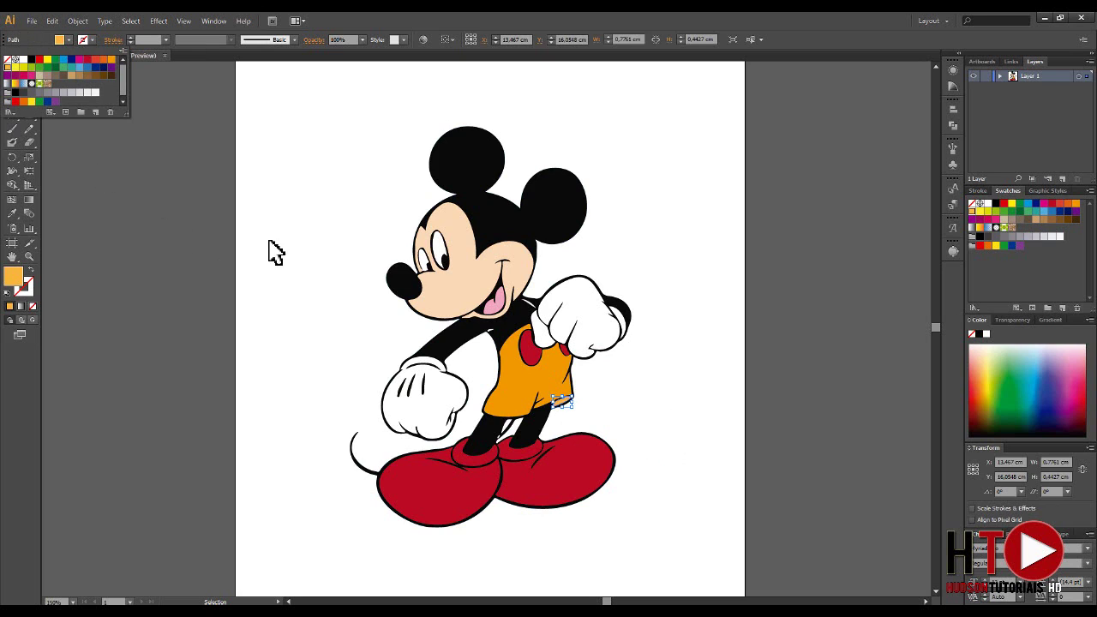
click(306, 193)
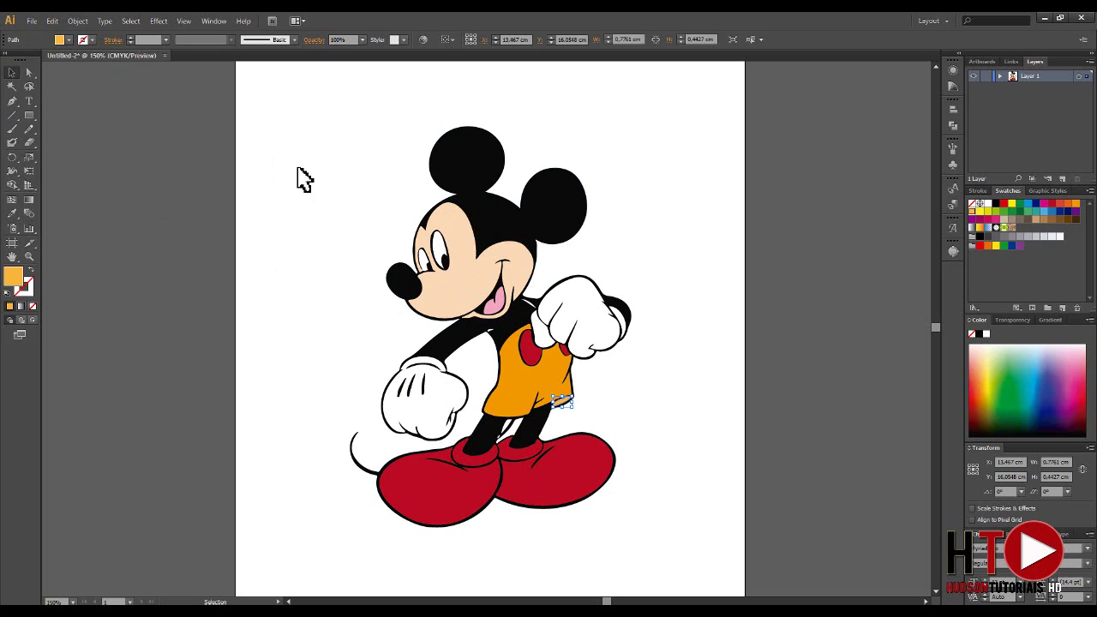
click(304, 180)
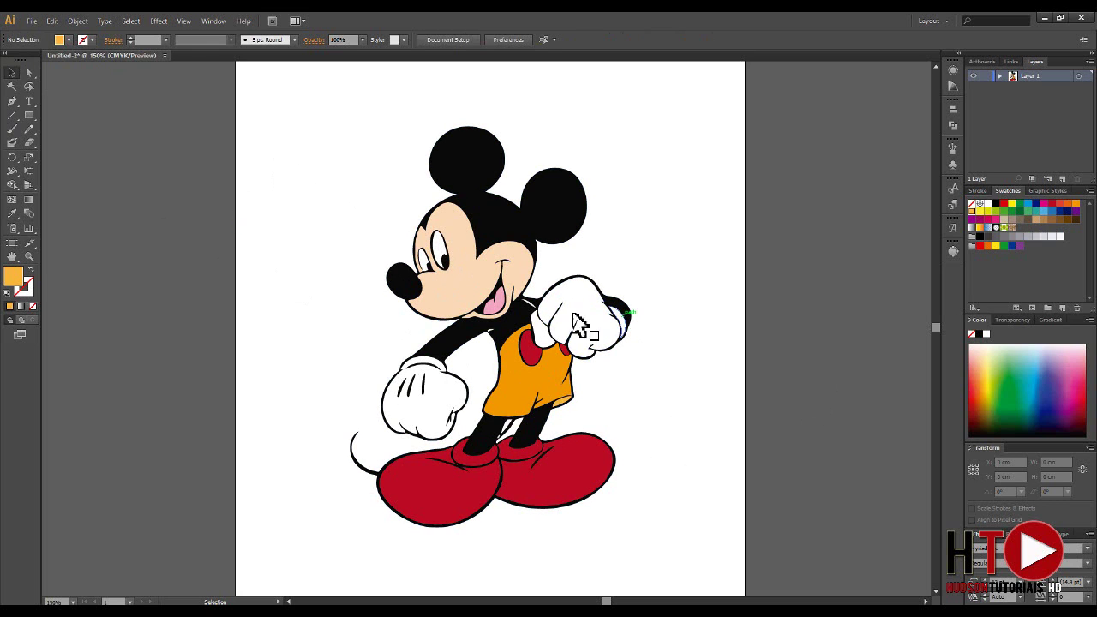
click(12, 87)
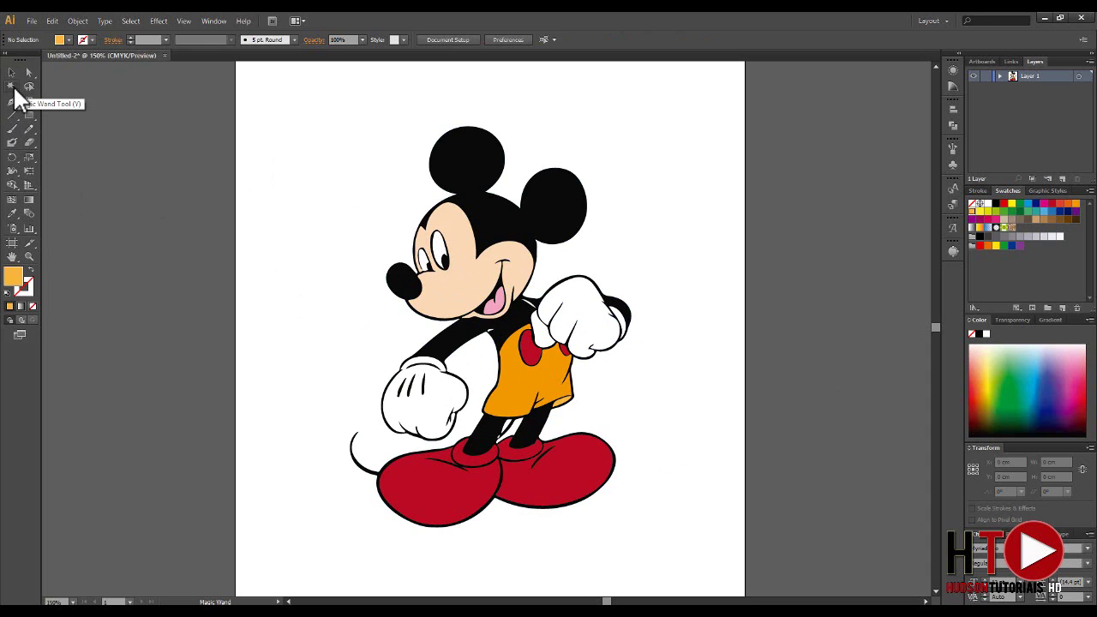
- Magic Wand-select the white glove shapes and fill them light blue
click(448, 392)
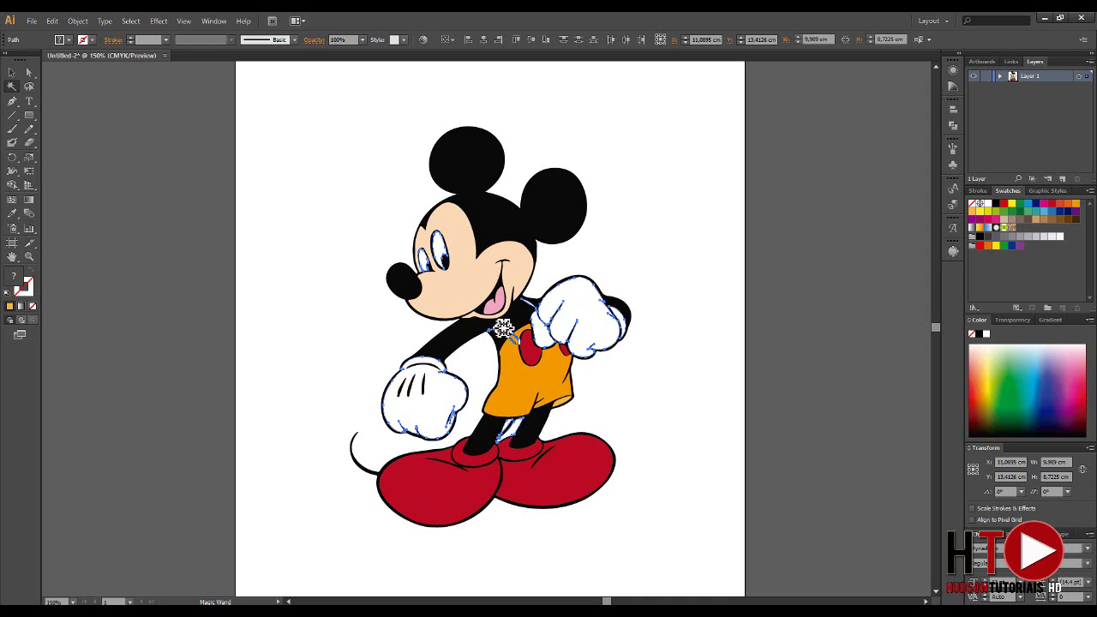
click(70, 39)
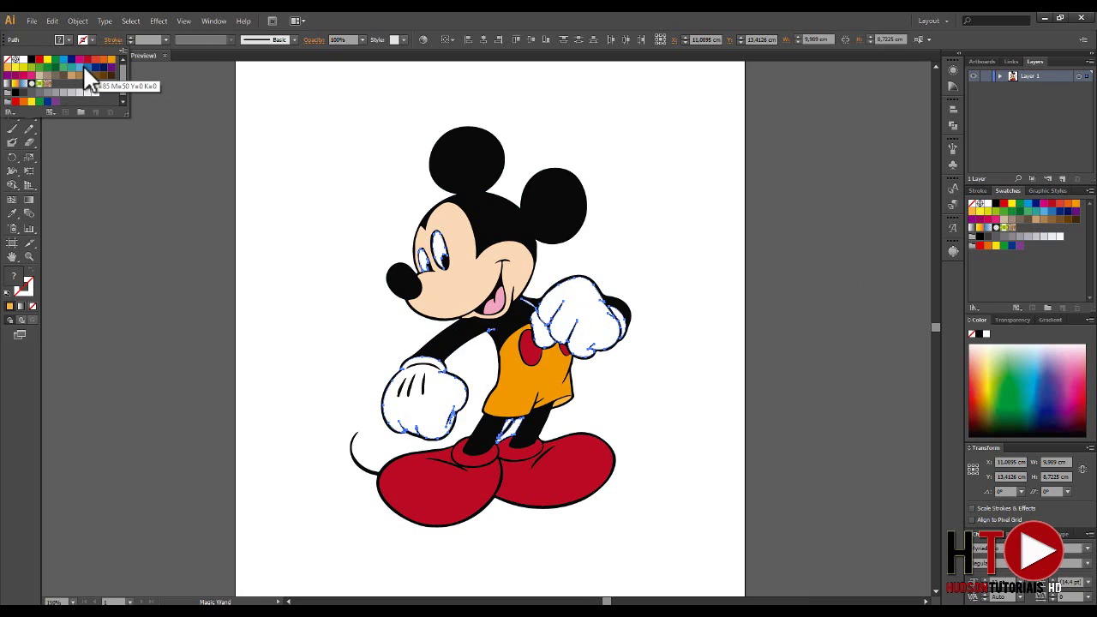
click(79, 68)
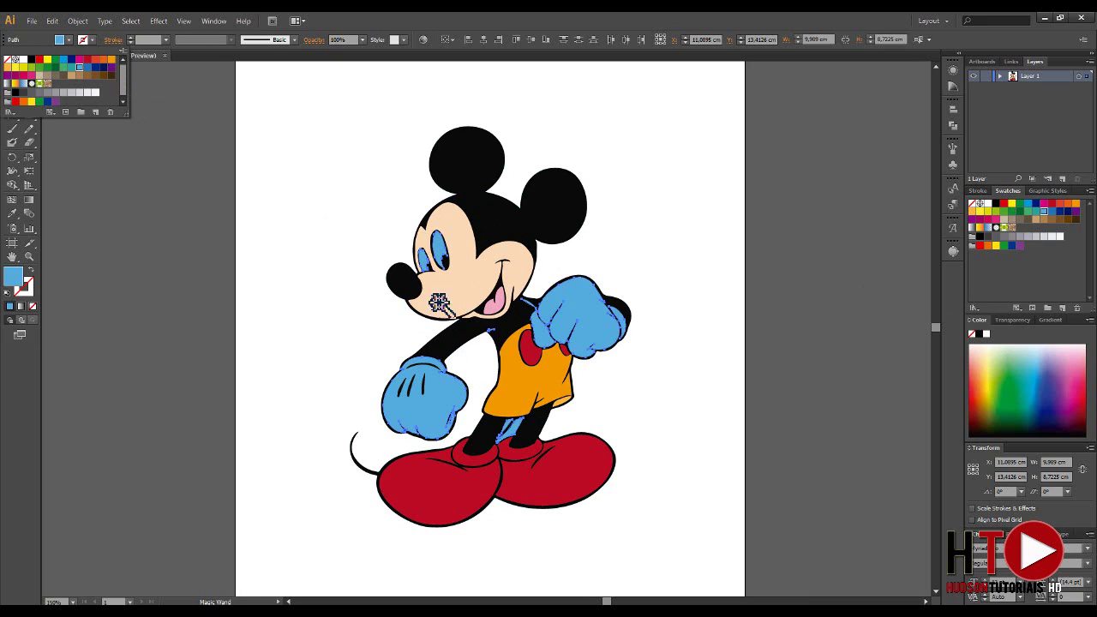
click(311, 155)
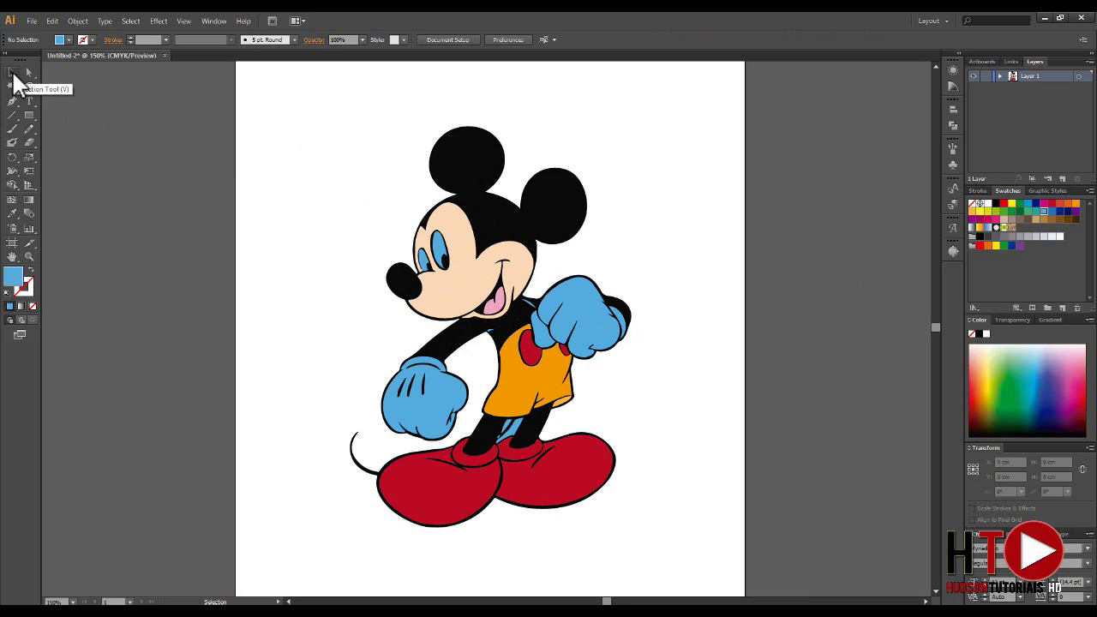
- Select both blue eye shapes and refill them with white
click(13, 73)
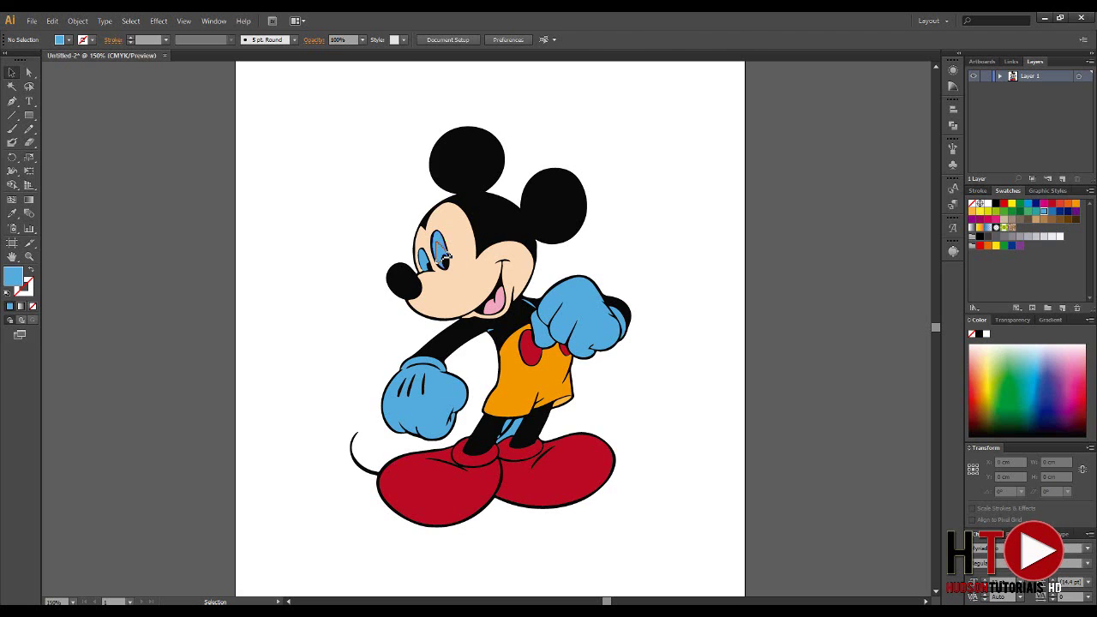
click(445, 256)
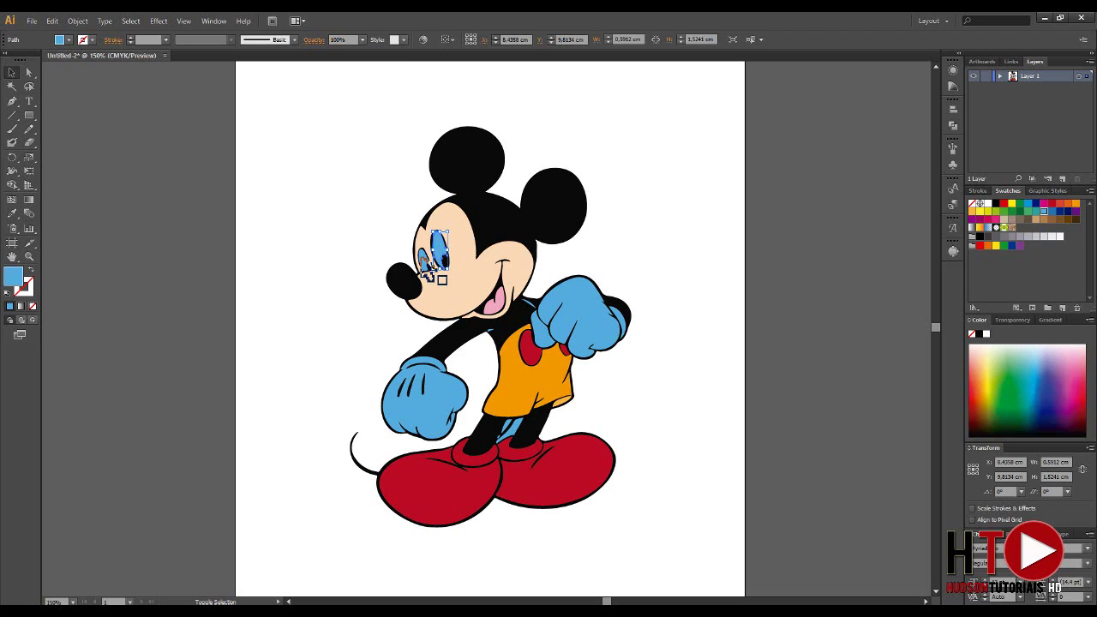
shift+click(426, 263)
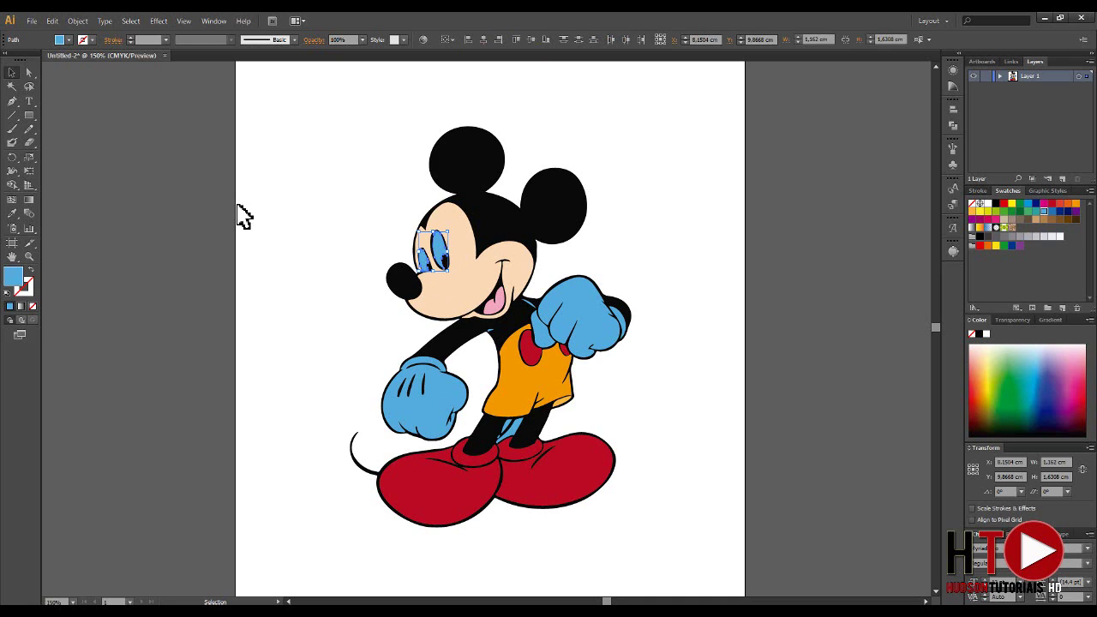
click(69, 40)
click(23, 60)
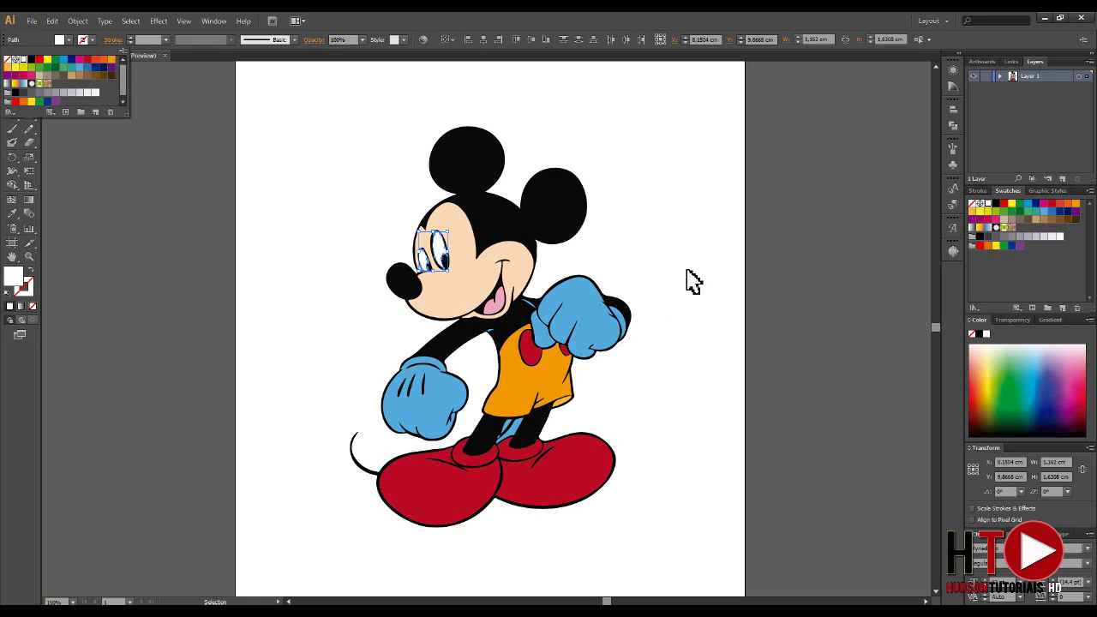
click(351, 159)
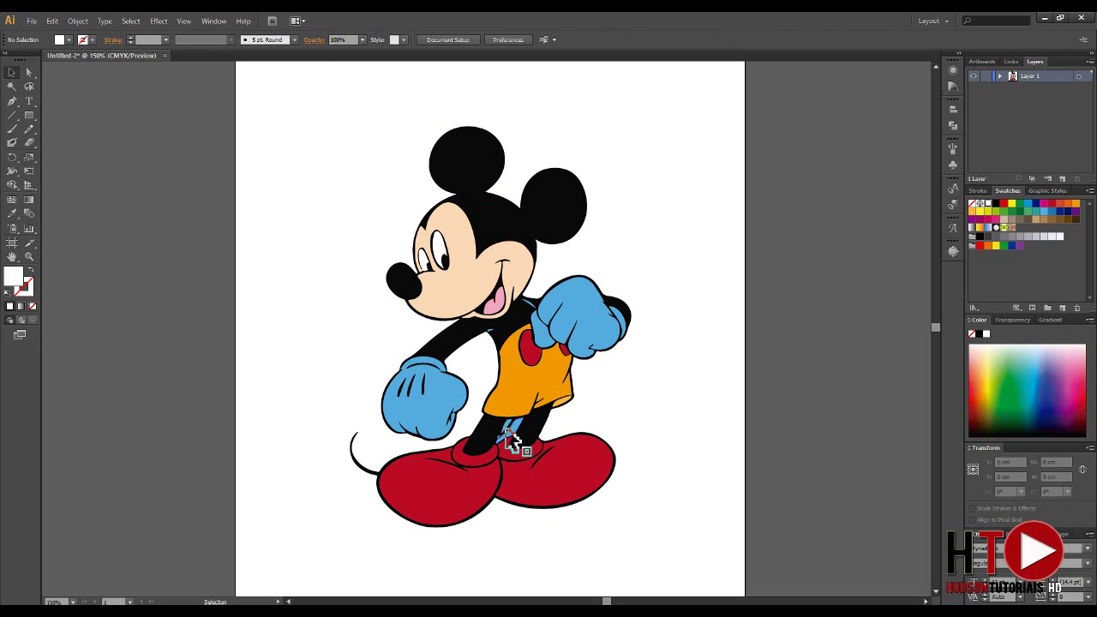
- Fill the blue patch between Mickey's legs with white
click(517, 431)
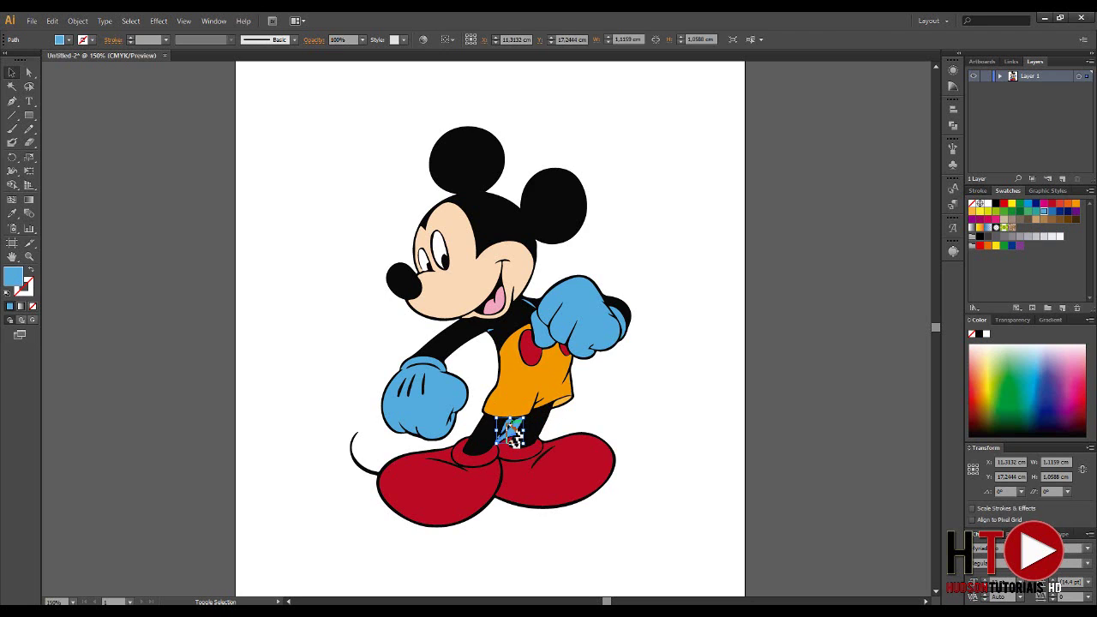
shift+click(515, 438)
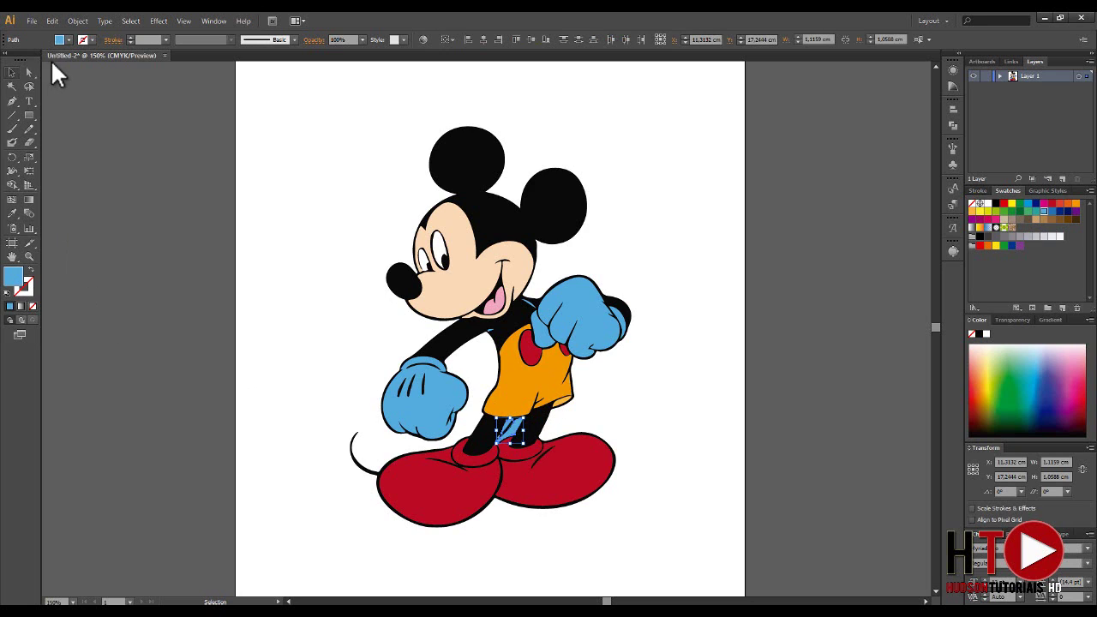
click(70, 40)
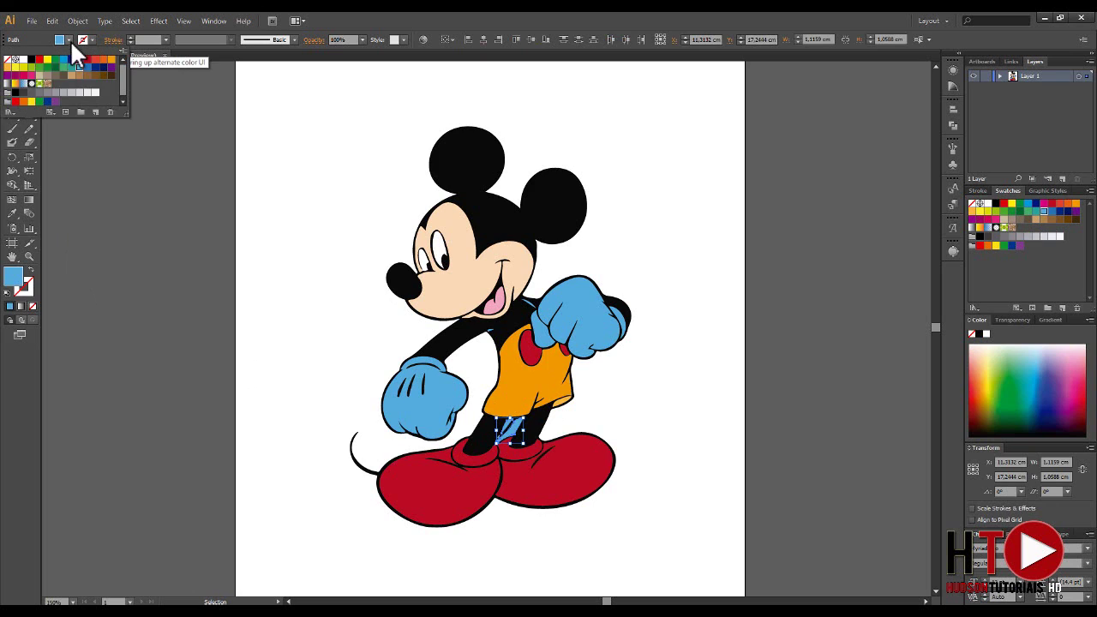
click(22, 59)
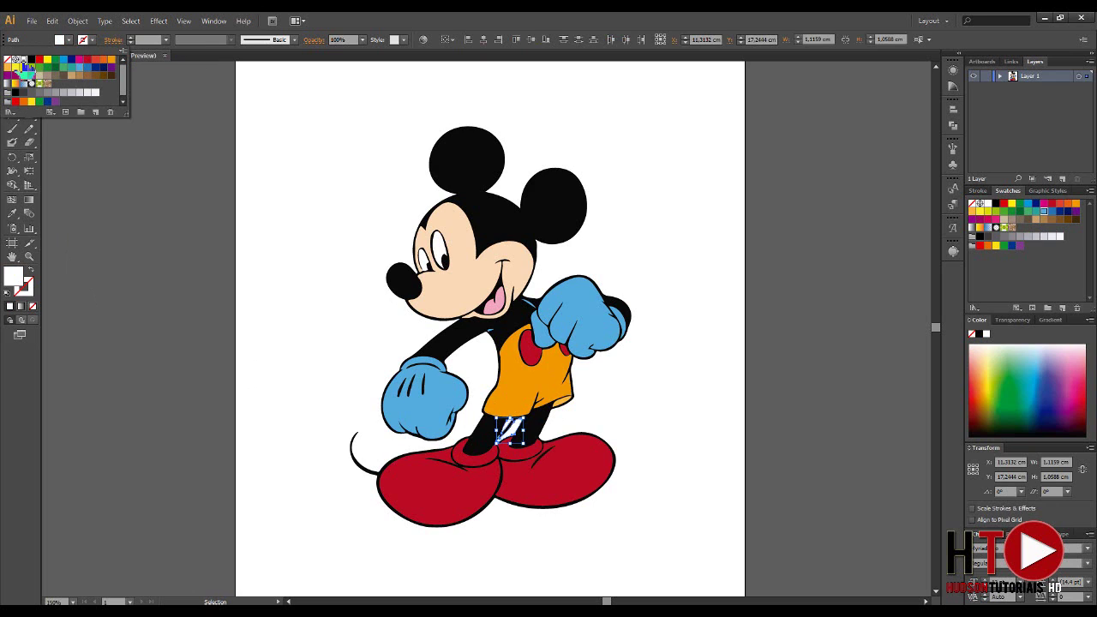
click(341, 189)
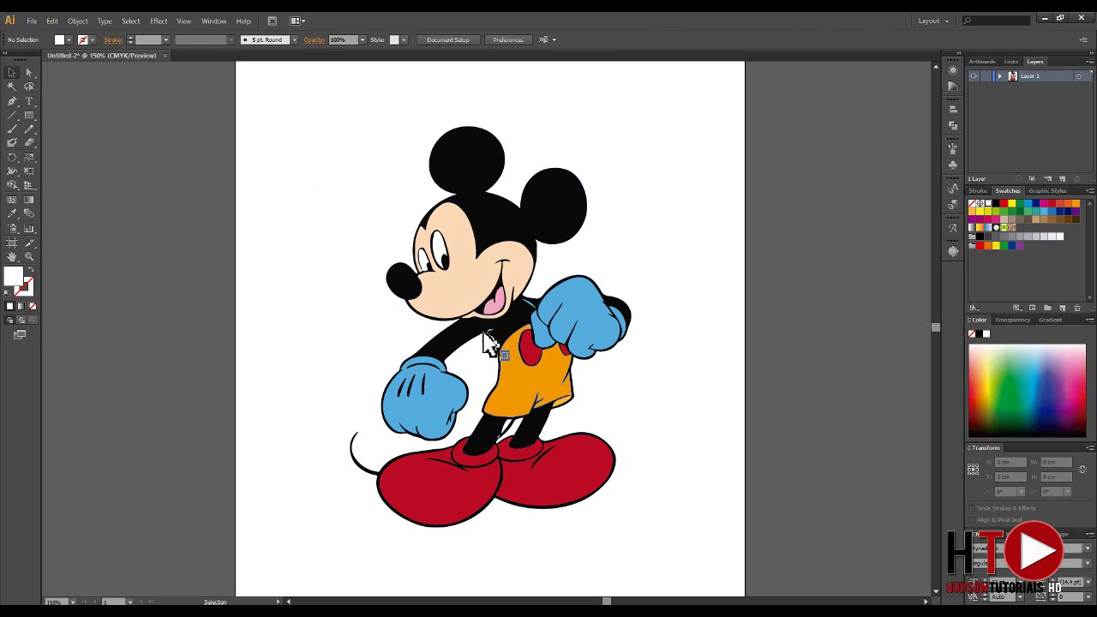
- Change Mickey's pink tongue to CMYK Red
drag(504, 312, 505, 314)
click(504, 306)
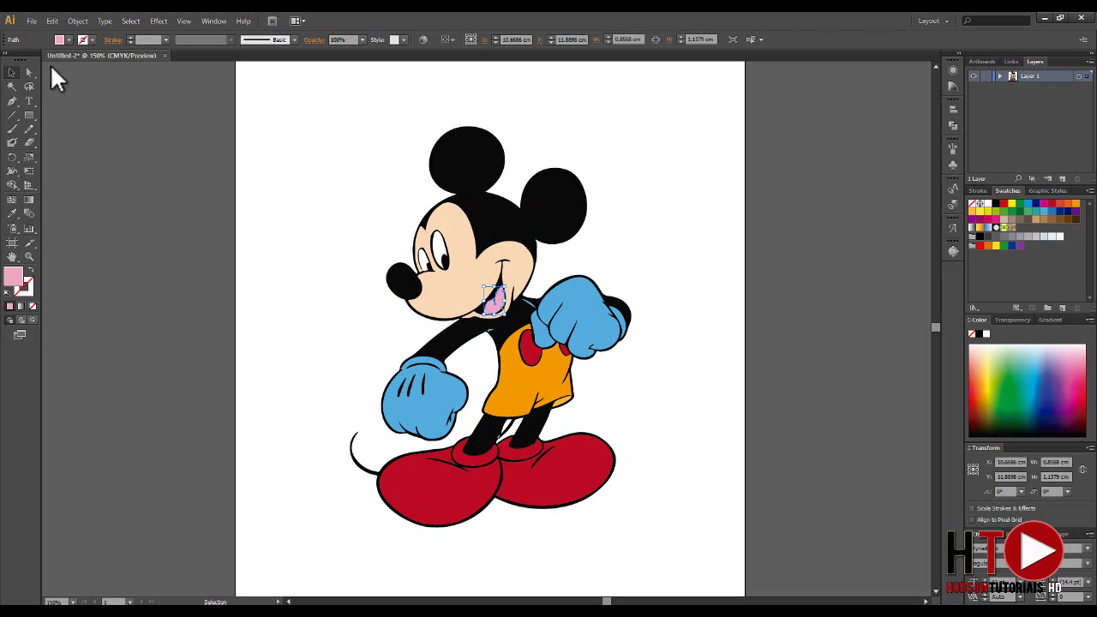
click(68, 41)
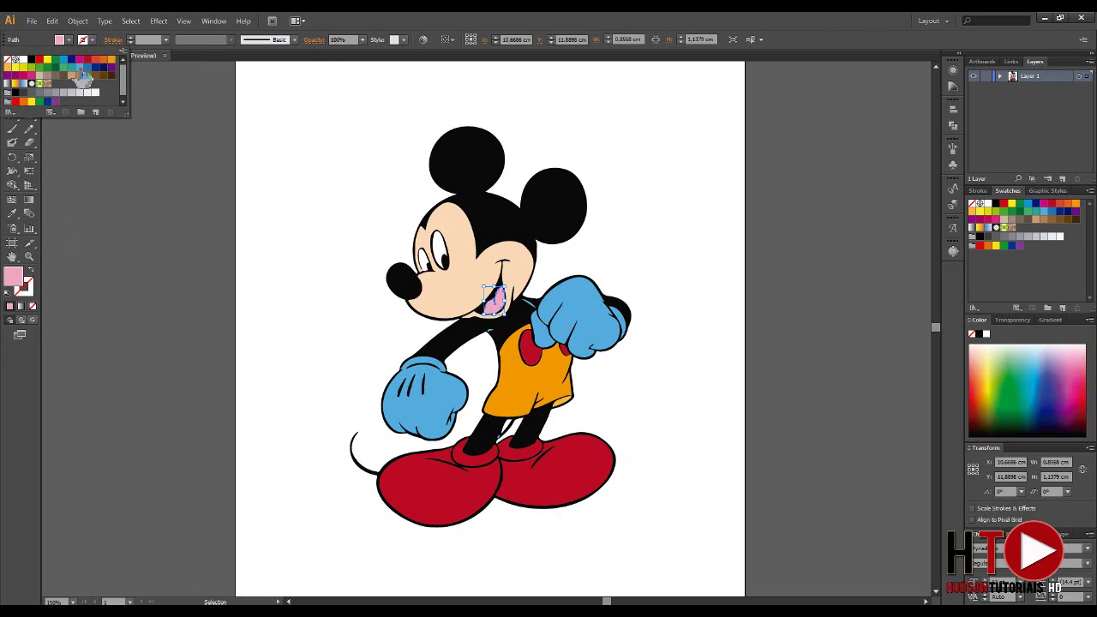
click(40, 61)
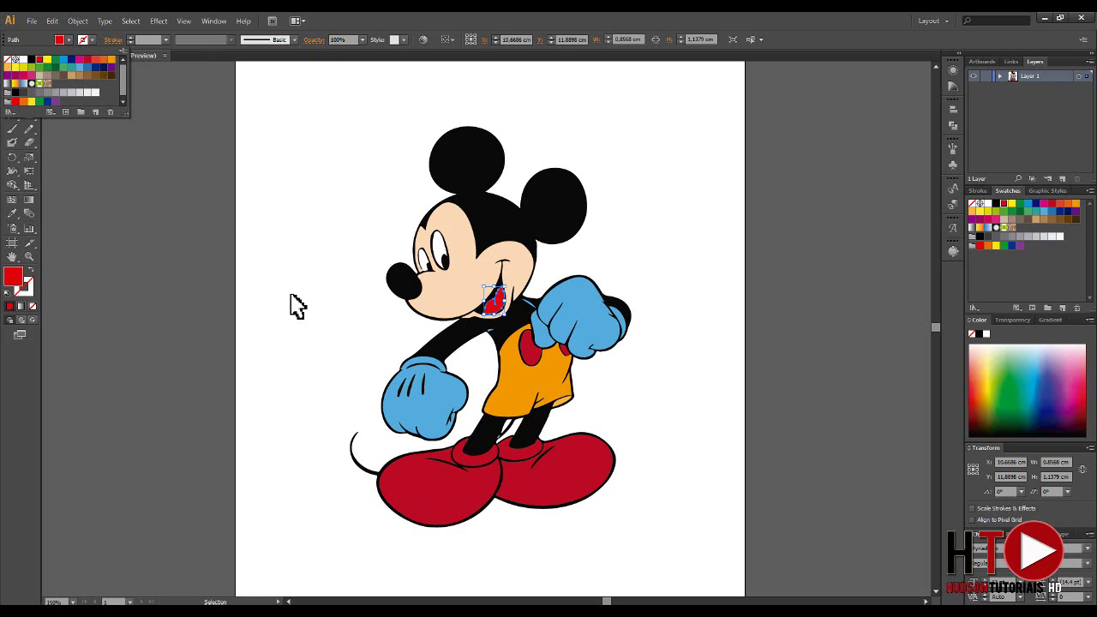
click(313, 171)
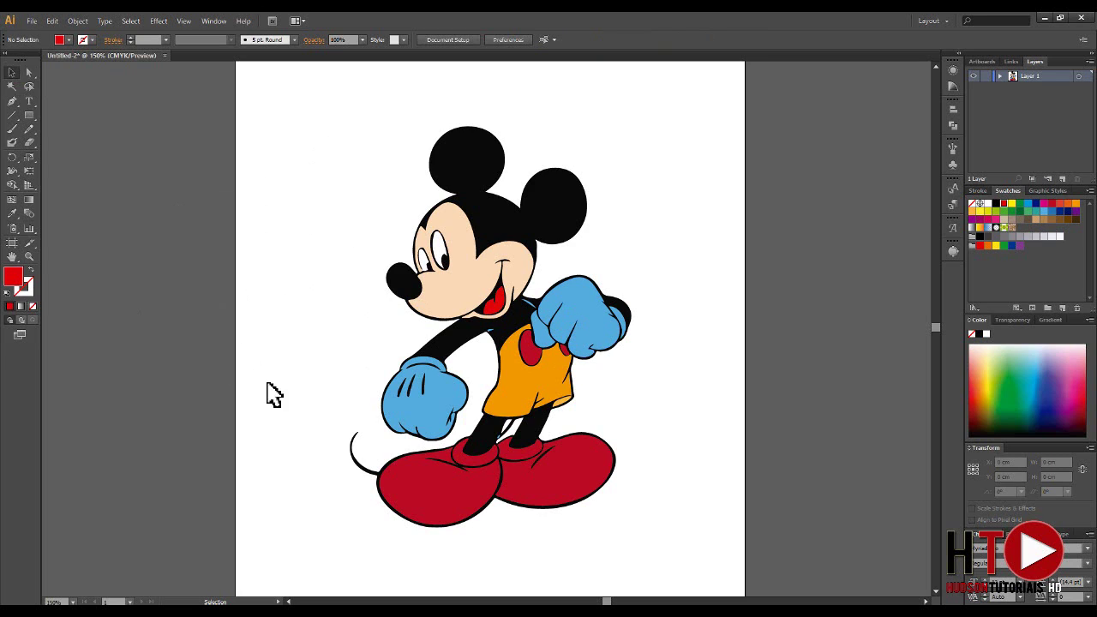
- Export the drawing as PNG named 'video aula' to the desktop (Área de Trabalho)
click(32, 22)
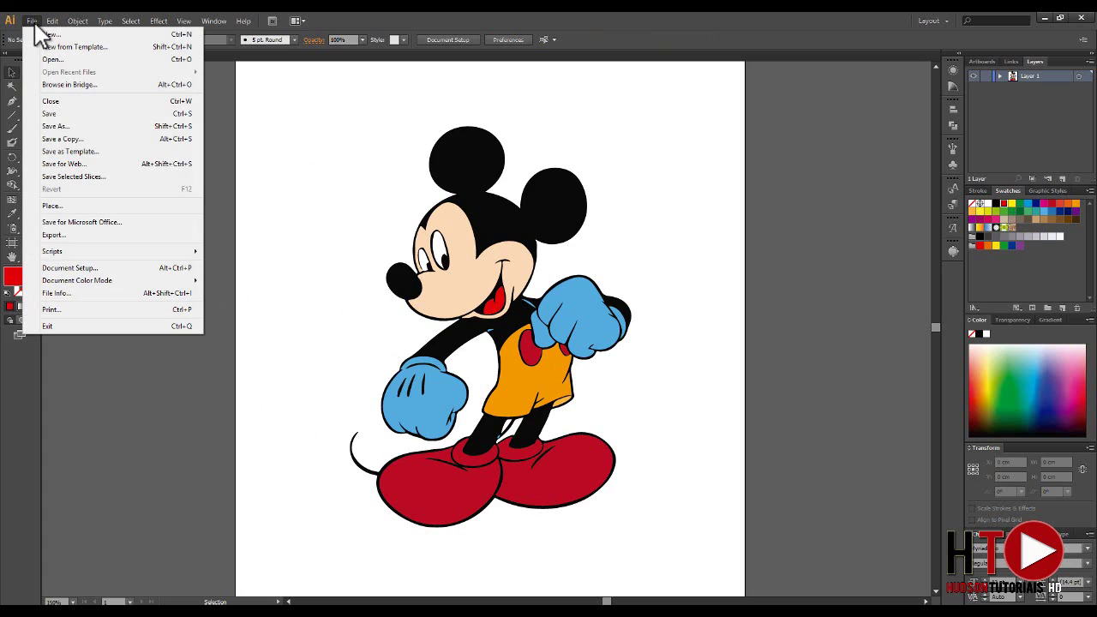
click(100, 234)
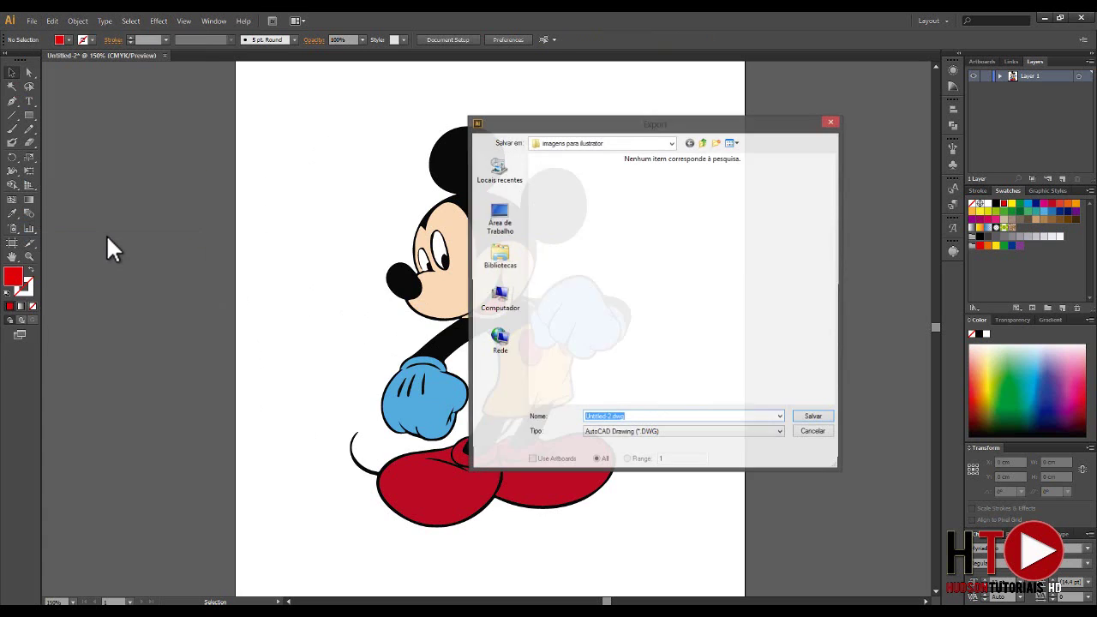
click(500, 227)
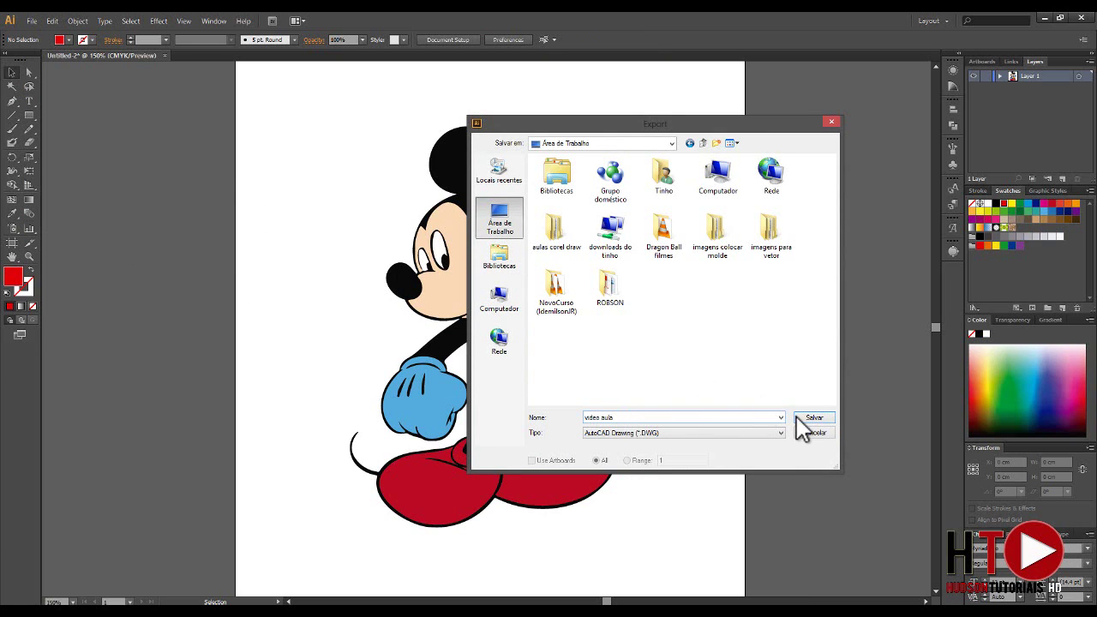
click(780, 433)
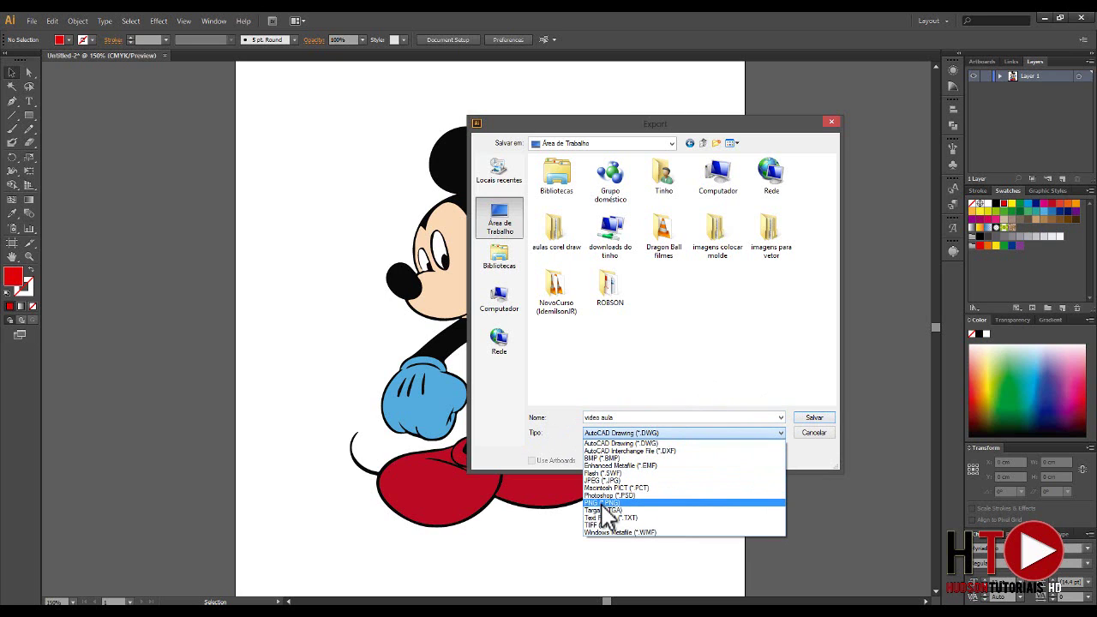
click(607, 504)
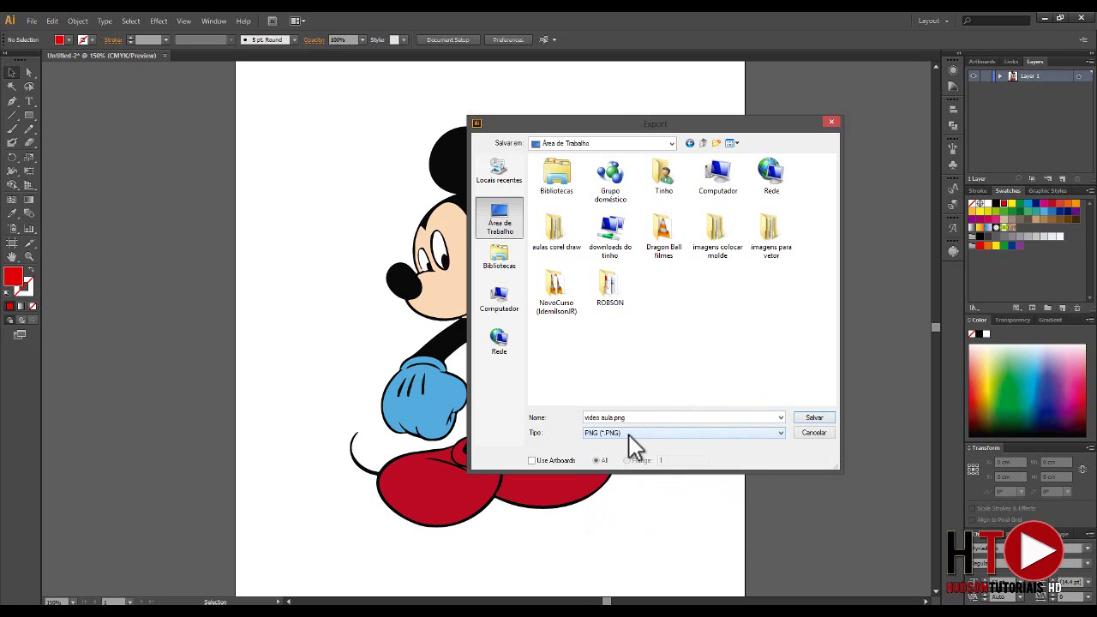
click(814, 418)
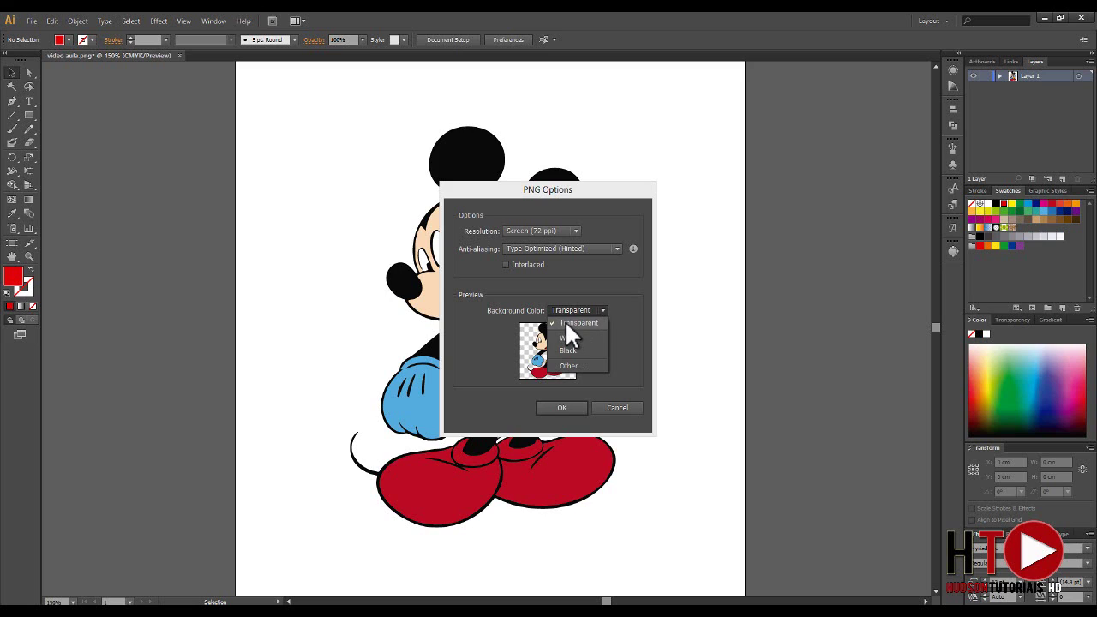
- Export the PNG with a transparent background at High (300 ppi), then minimize Illustrator
click(565, 323)
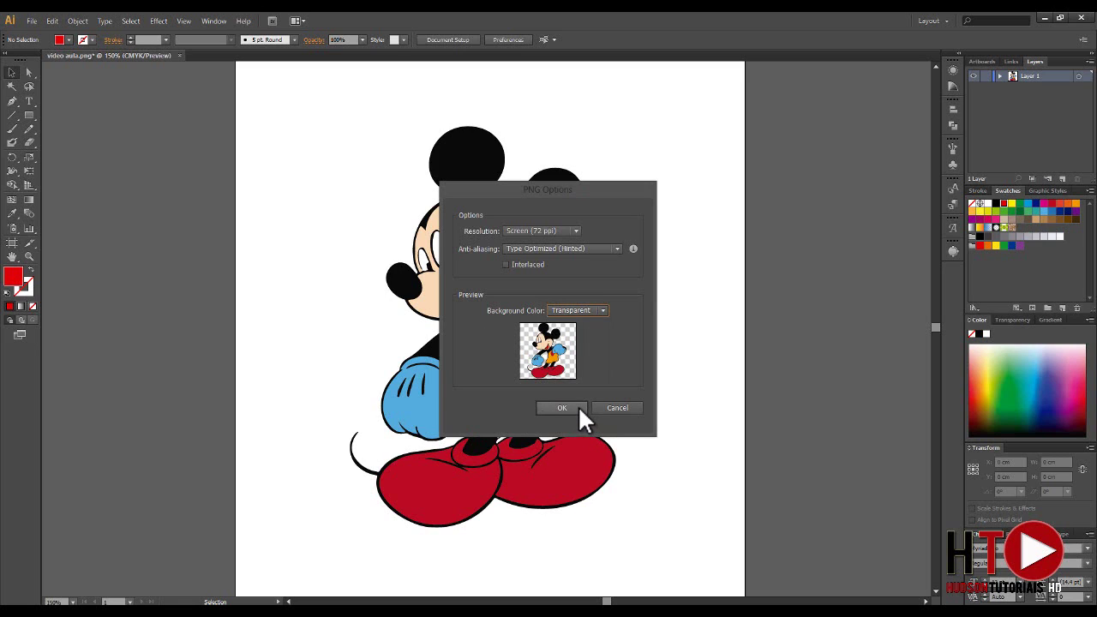
click(576, 230)
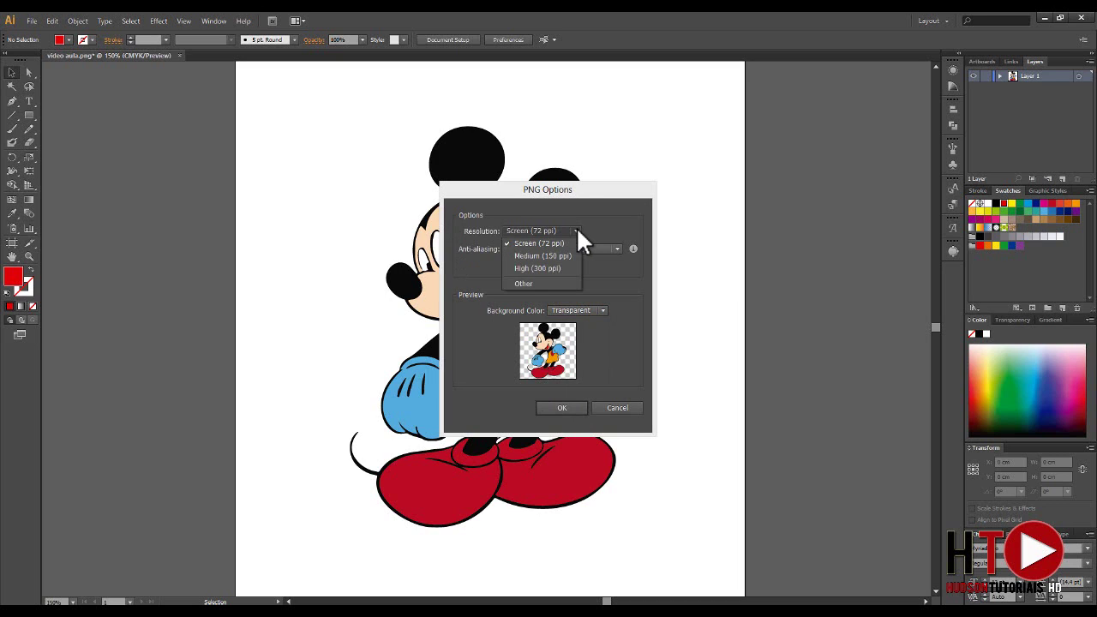
click(540, 267)
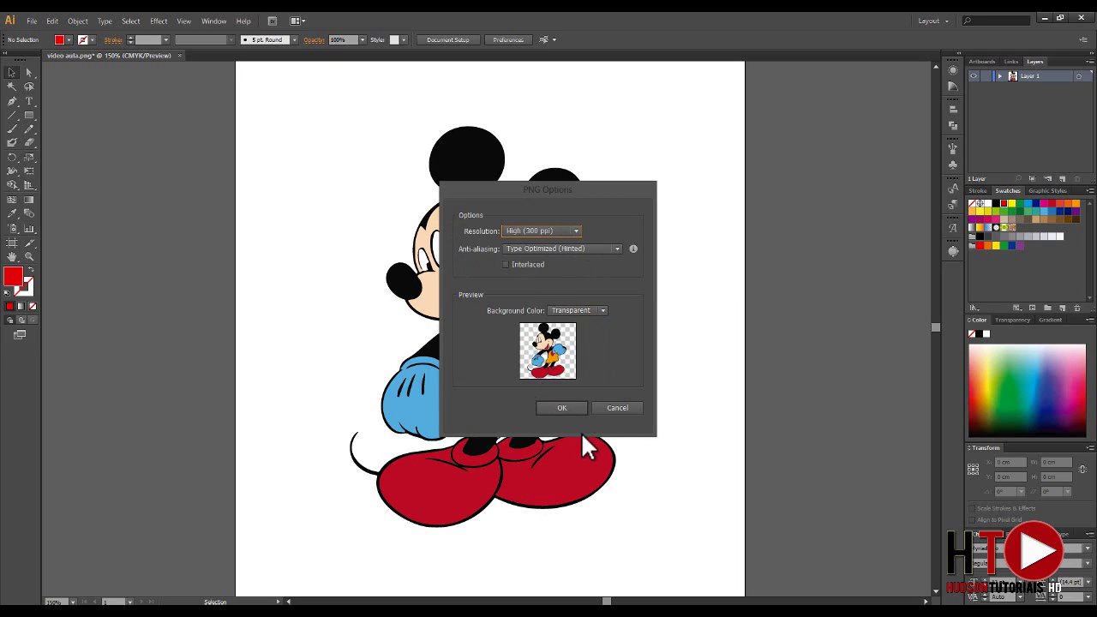
click(562, 408)
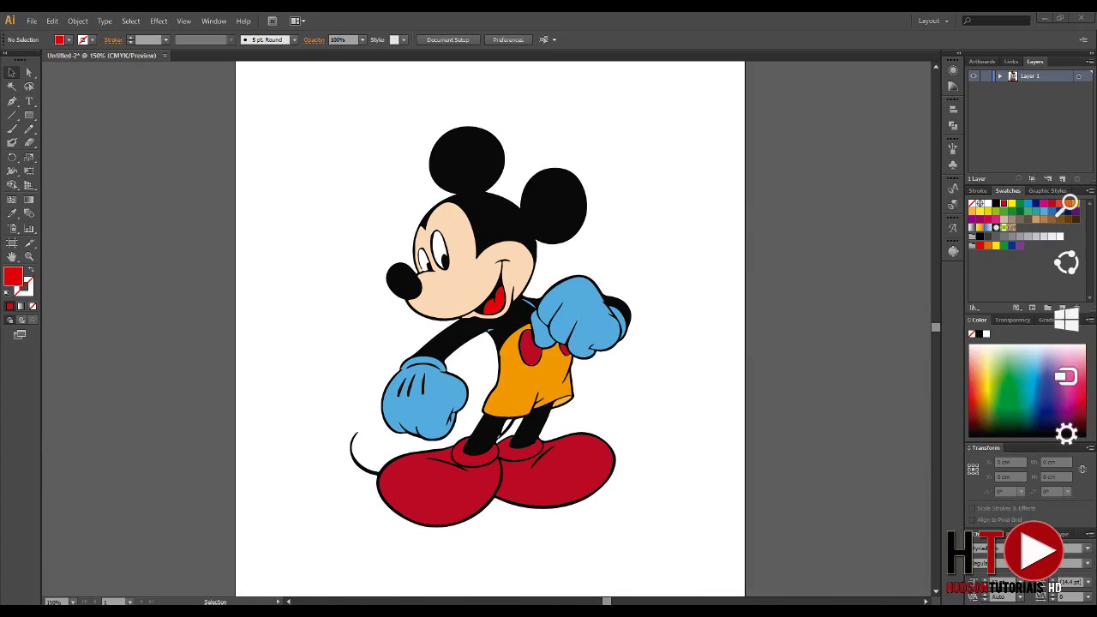
click(1044, 17)
- Open video aula.png from the desktop to view the exported image
double_click(29, 455)
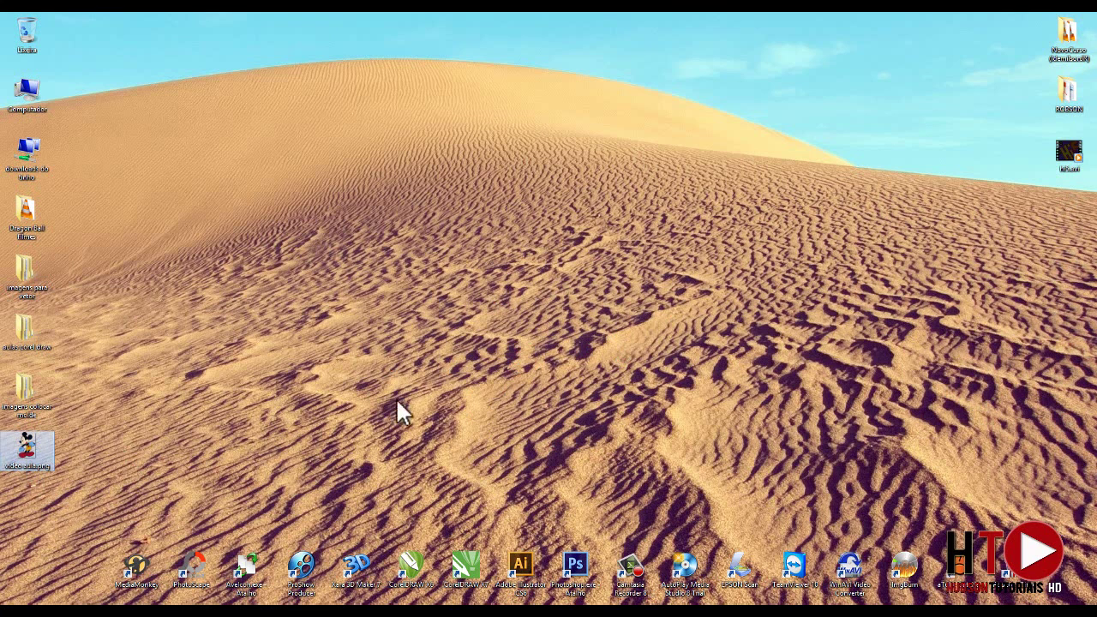